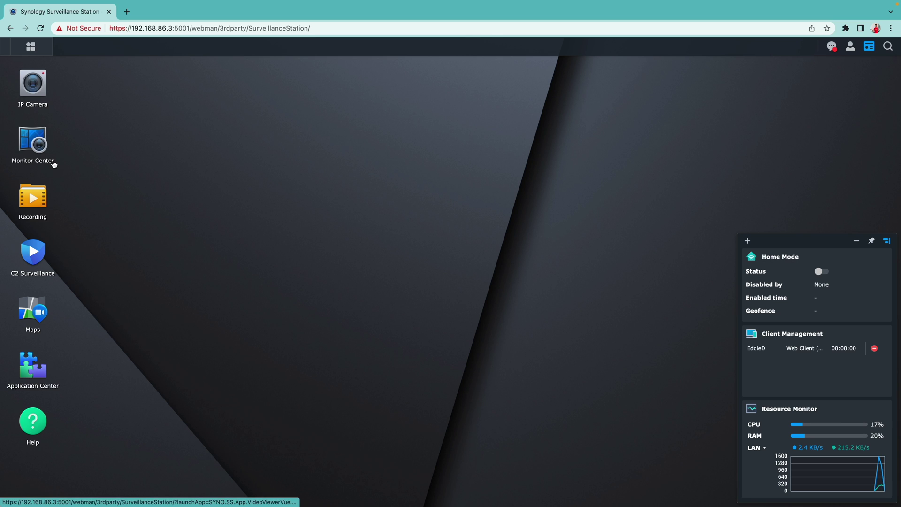
Drag Test Camera from Monitor Center's devices list into the General Layout beside the Unknown pane.
{"action": "left_click", "coordinate": [53, 163]}
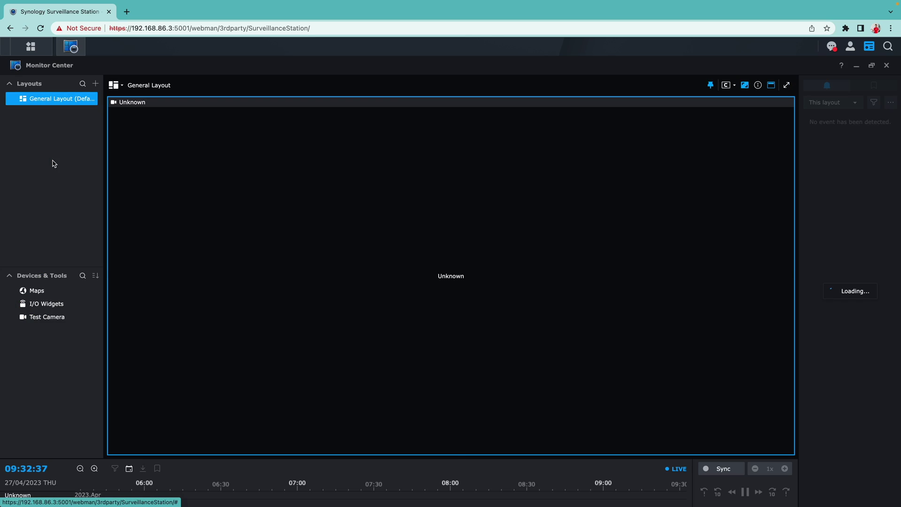
{"action": "left_click", "coordinate": [44, 318]}
{"action": "left_click_drag", "start_coordinate": [47, 317], "coordinate": [213, 285]}
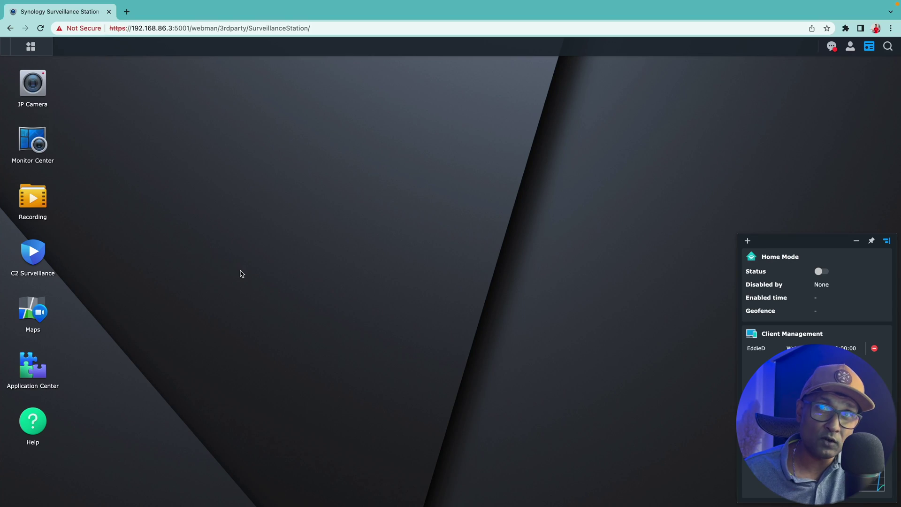
{"action": "left_click", "coordinate": [55, 164]}
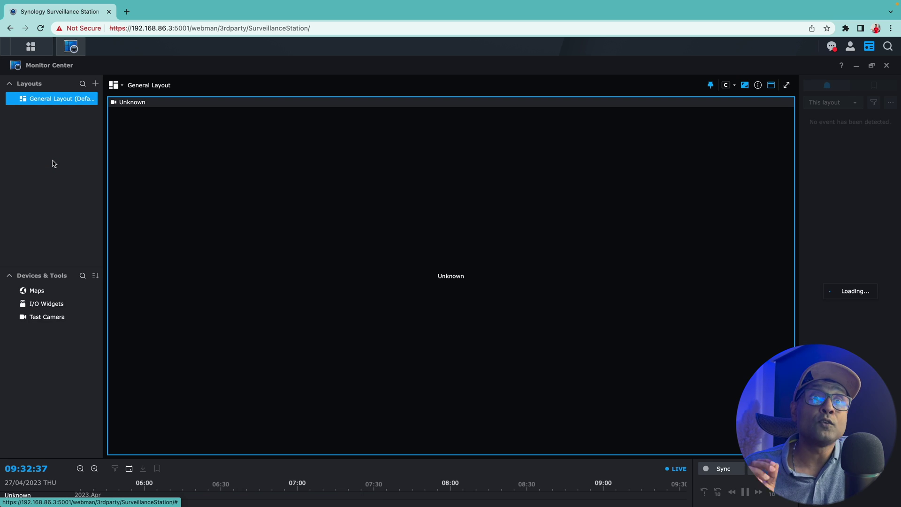
{"action": "left_click", "coordinate": [44, 318]}
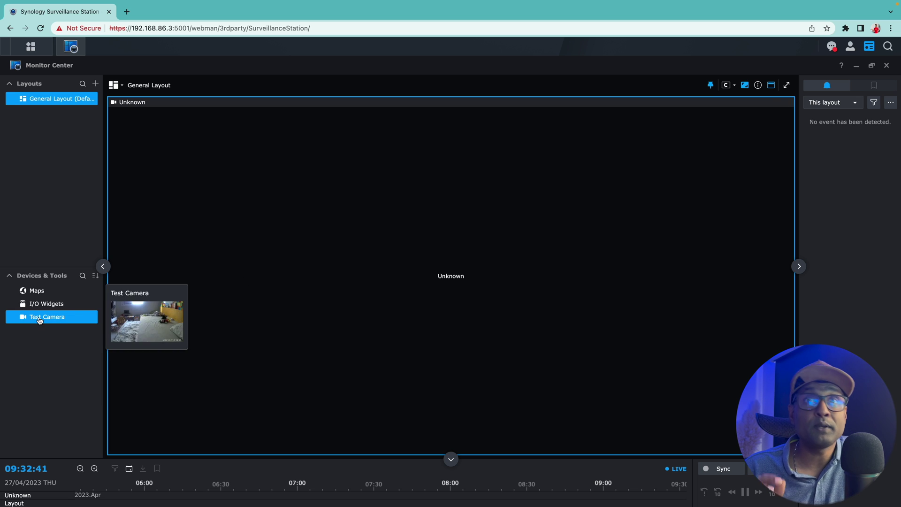
{"action": "left_click_drag", "start_coordinate": [39, 321], "coordinate": [217, 286]}
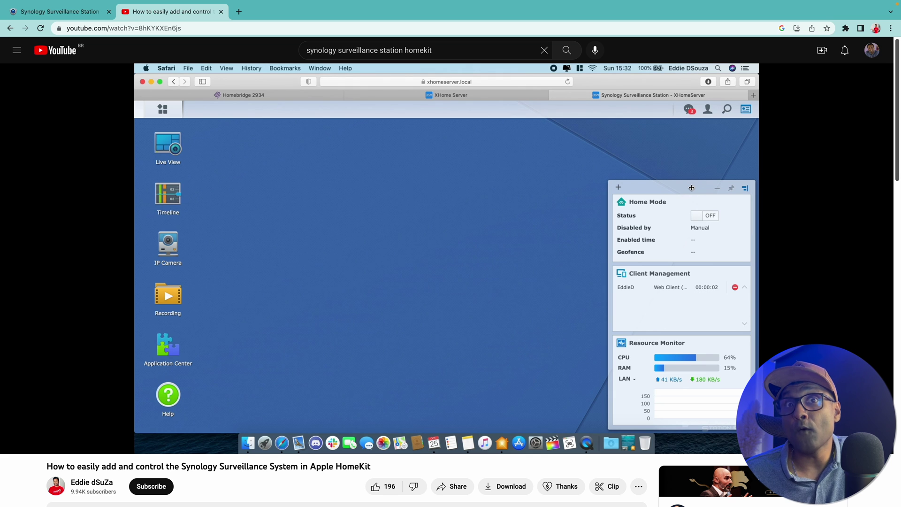
{"action": "type", "text": "nology"}
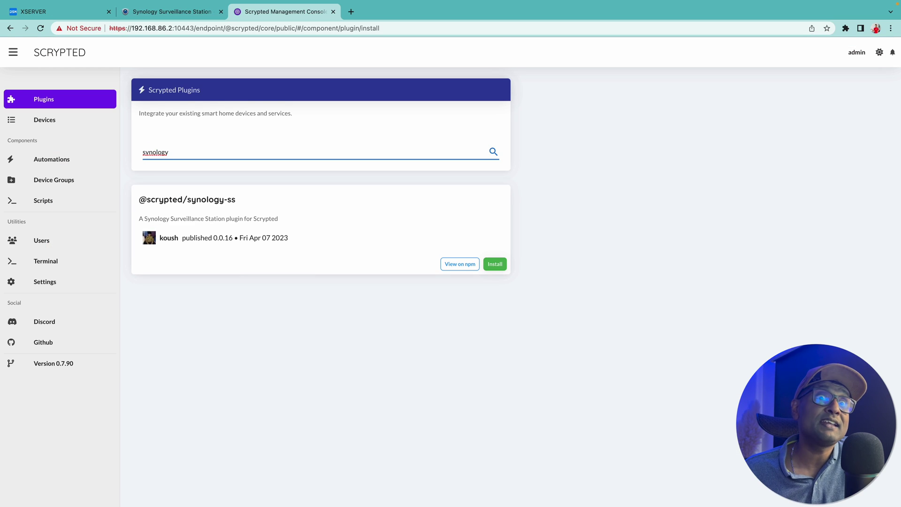
{"action": "left_click", "coordinate": [499, 270]}
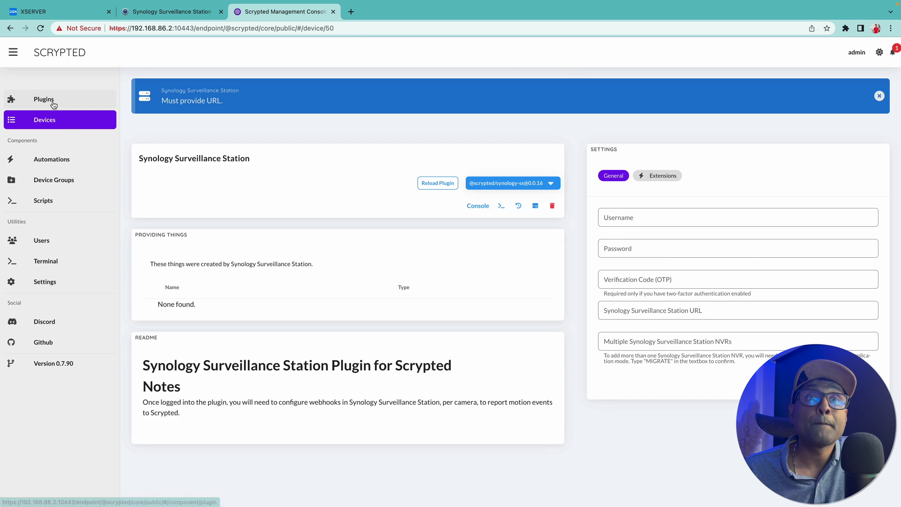
{"action": "left_click", "coordinate": [53, 104]}
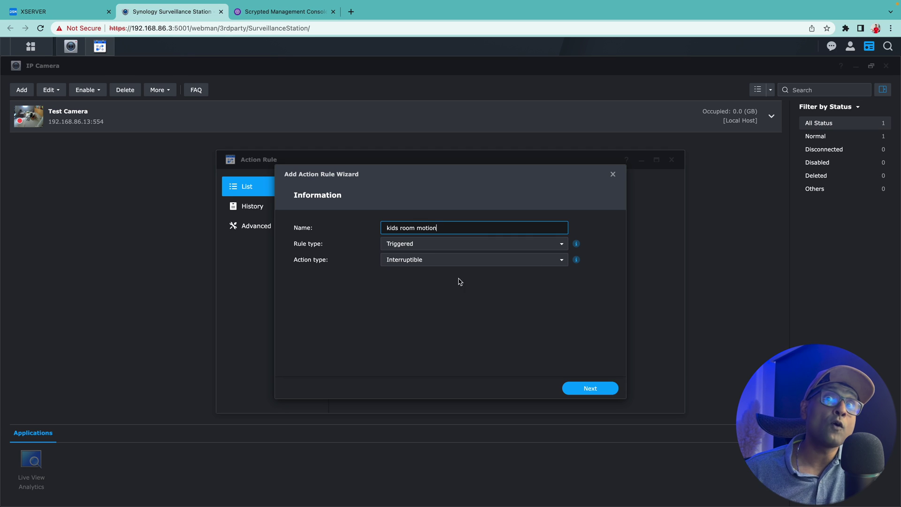
Set the kids room motion rule's event source to Camera, giving Test Camera and Motion.
{"action": "left_click", "coordinate": [589, 387]}
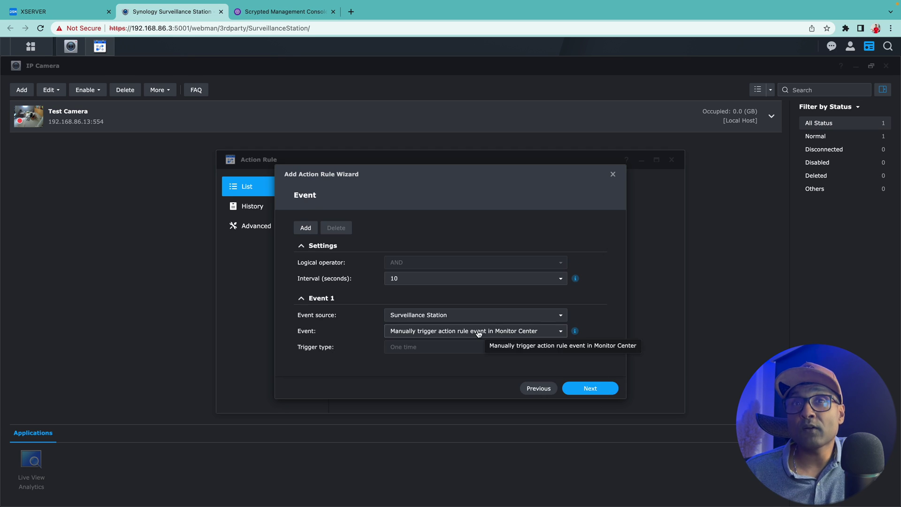
{"action": "left_click", "coordinate": [458, 318]}
{"action": "left_click", "coordinate": [453, 333]}
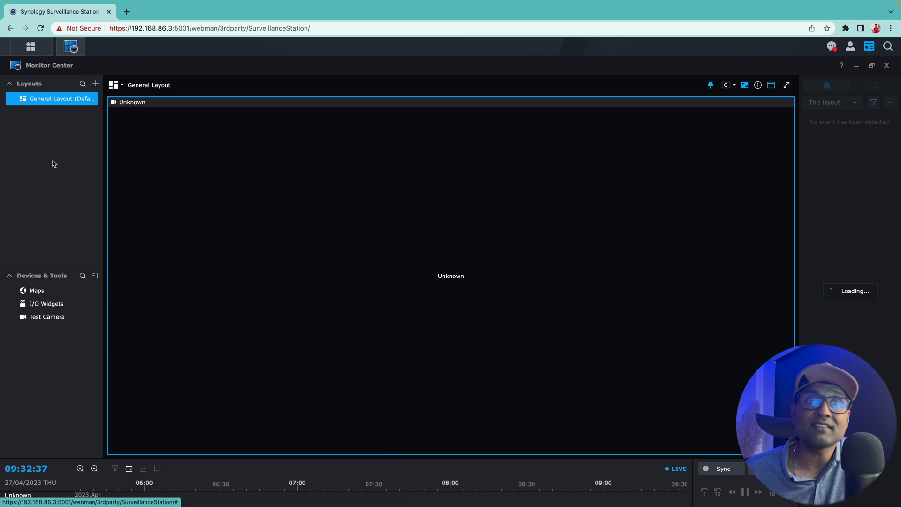
Select Test Camera in Monitor Center's devices list.
{"action": "left_click", "coordinate": [45, 317]}
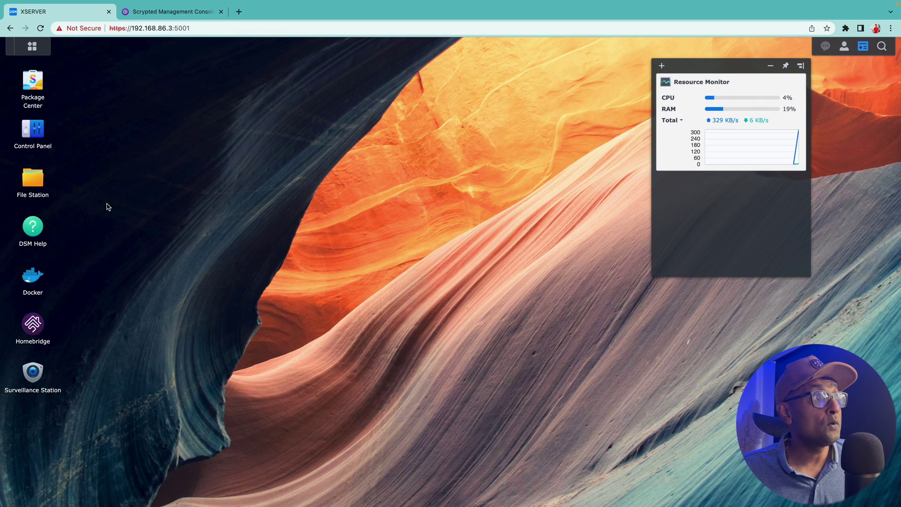
Check Package Center for 'surv' to confirm Surveillance Station is installed, then launch Surveillance Station.
{"action": "left_click", "coordinate": [33, 82]}
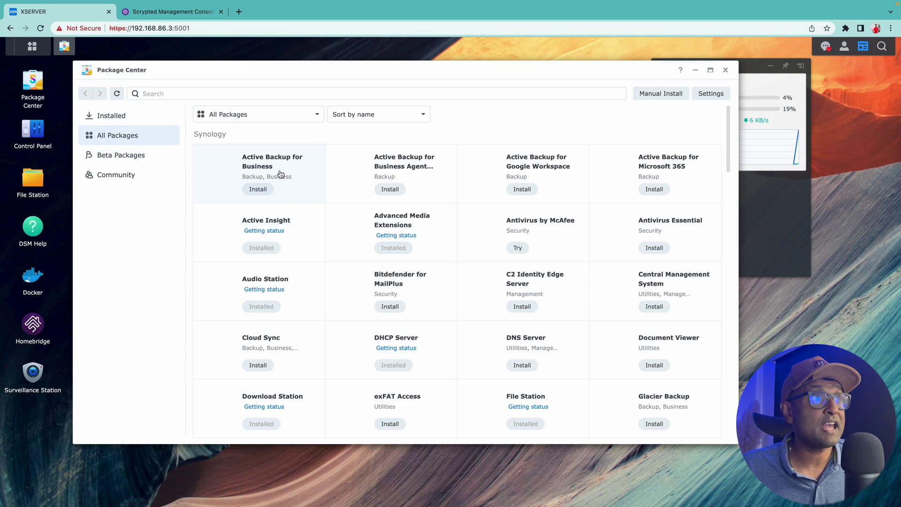
{"action": "left_click", "coordinate": [257, 93]}
{"action": "type", "text": "surv"}
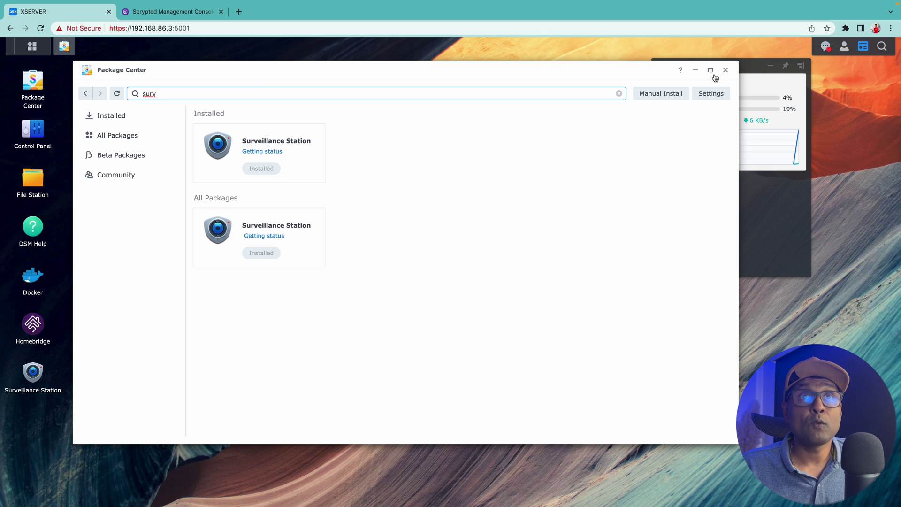
{"action": "left_click", "coordinate": [725, 70]}
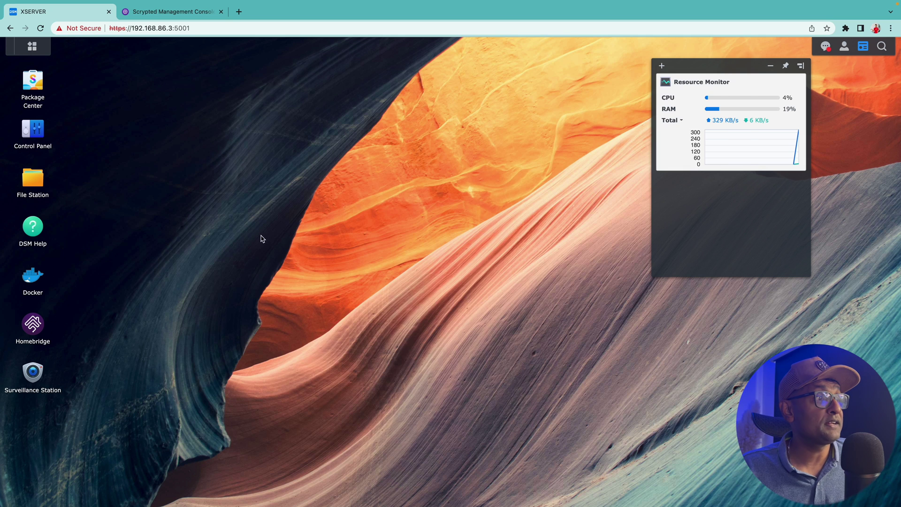
{"action": "left_click", "coordinate": [35, 373]}
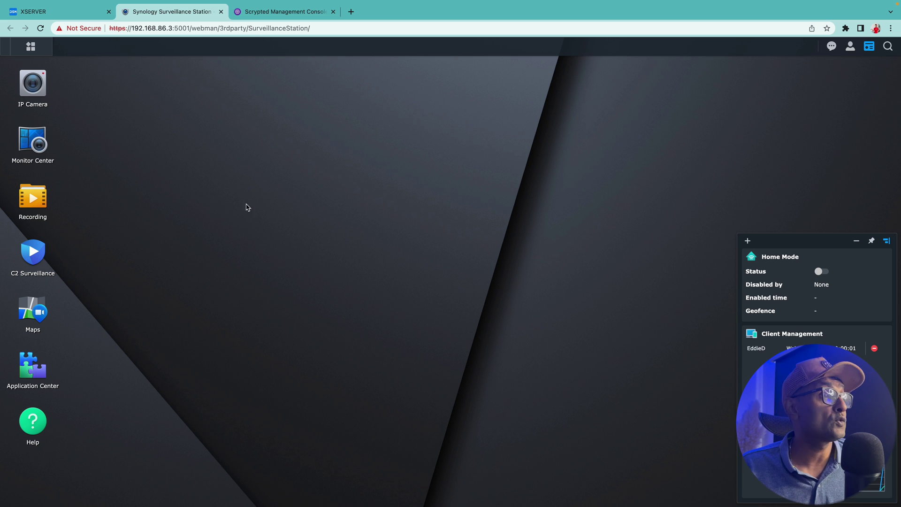
Start the Add Camera Wizard in IP Camera and halt its automatic camera search.
{"action": "left_click", "coordinate": [33, 85]}
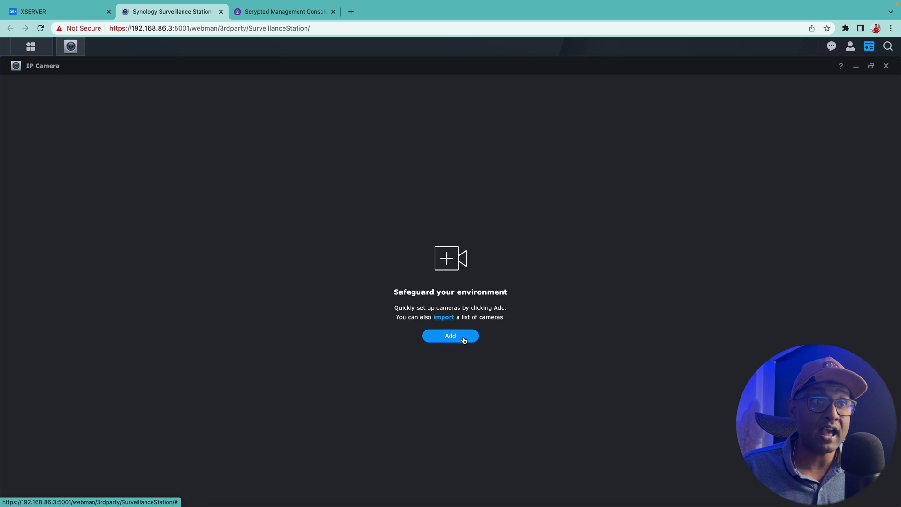
{"action": "left_click", "coordinate": [460, 336]}
{"action": "left_click", "coordinate": [484, 163]}
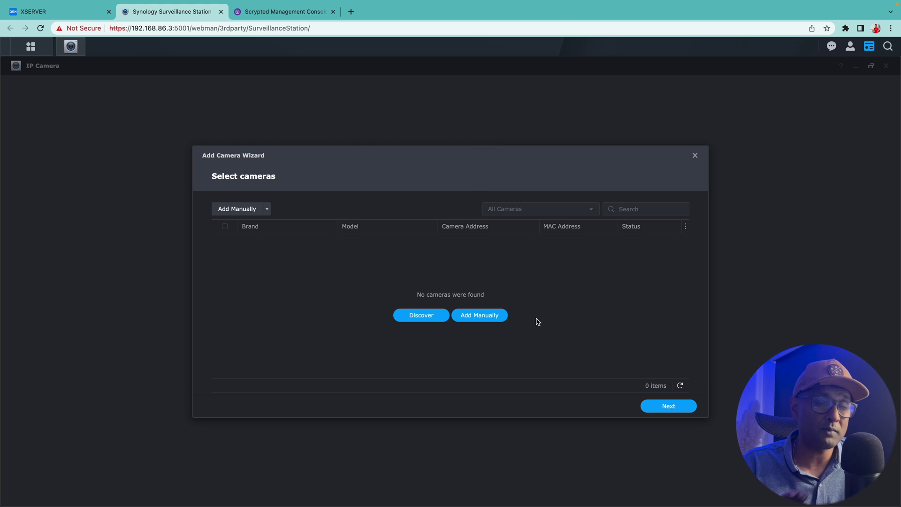
Add a camera manually named 'Test Camera' with the [User Define] brand.
{"action": "left_click", "coordinate": [483, 315]}
{"action": "left_click", "coordinate": [469, 207]}
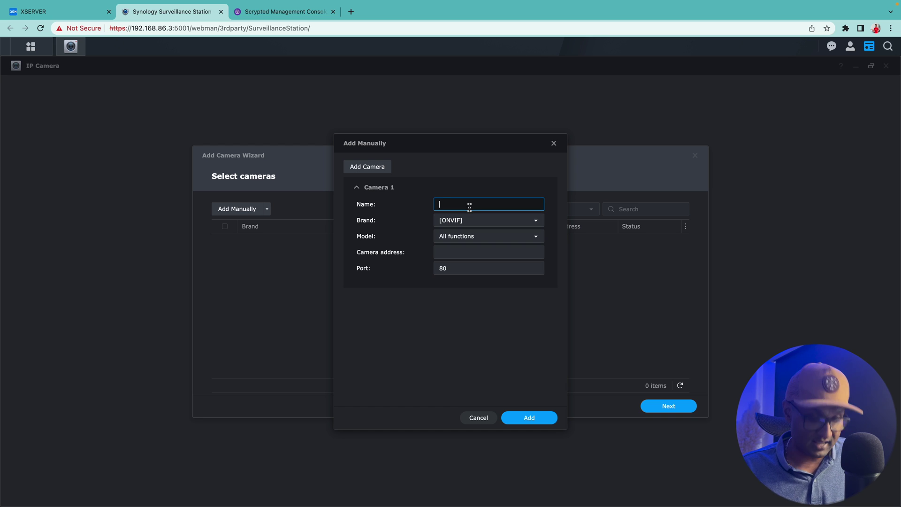
{"action": "type", "text": "Test Camera"}
{"action": "left_click", "coordinate": [475, 220]}
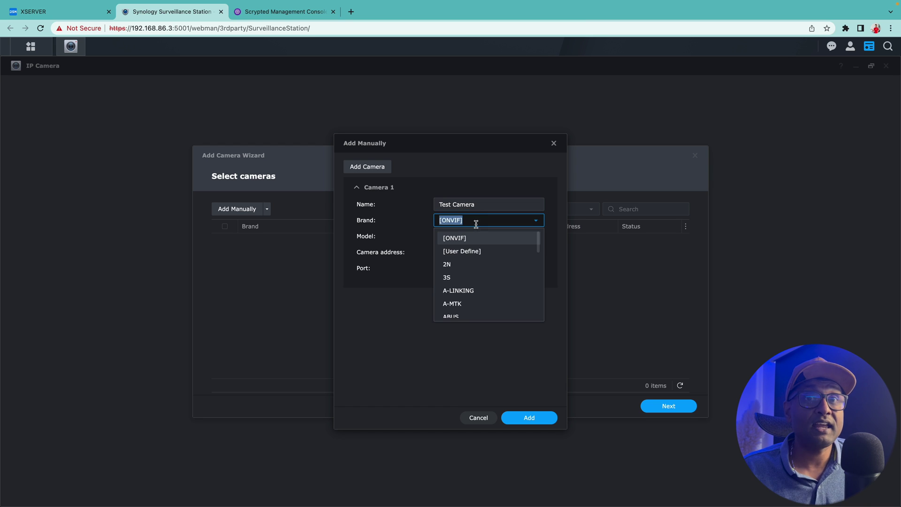
{"action": "left_click", "coordinate": [498, 252]}
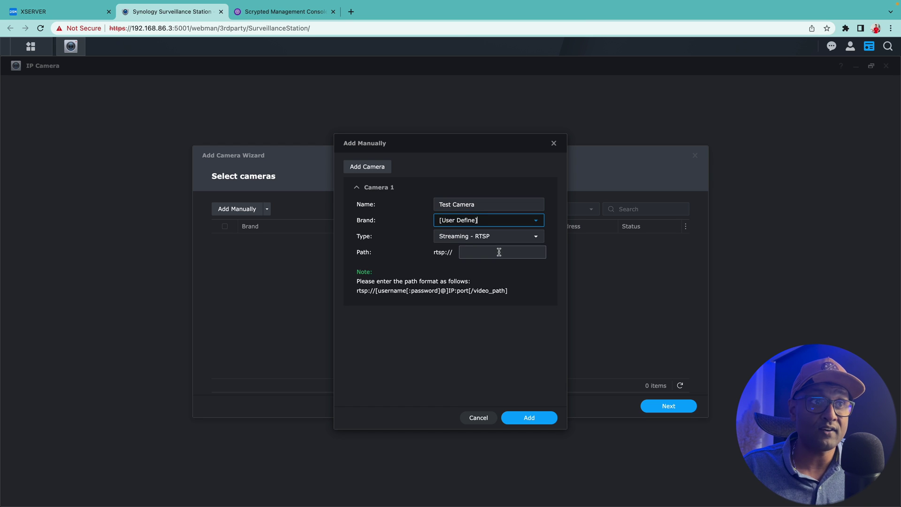
Enter the RTSP path with credentials to 192.168.86.13:554, add the camera, and continue.
{"action": "left_click", "coordinate": [479, 251]}
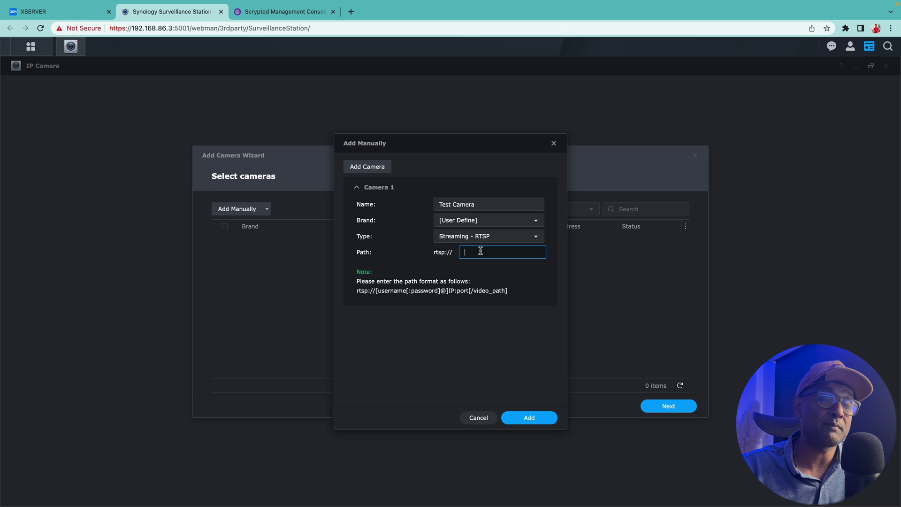
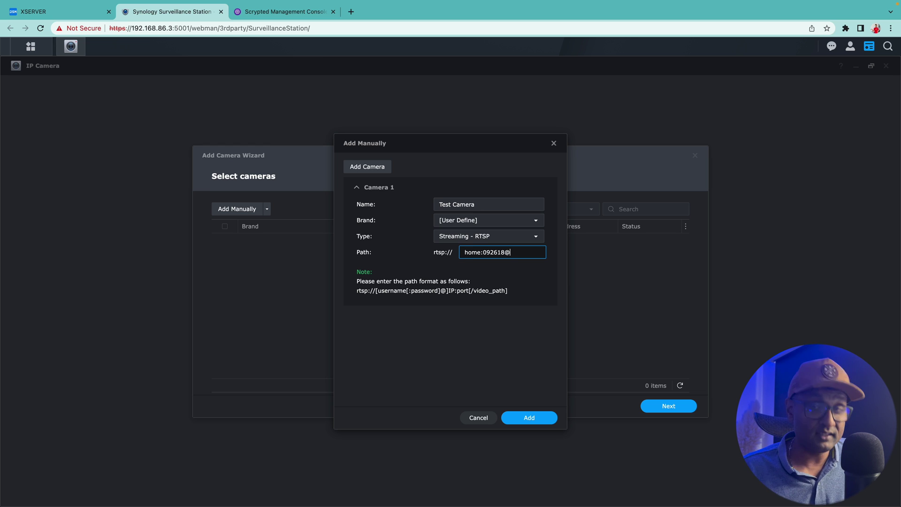
{"action": "left_click", "coordinate": [427, 216]}
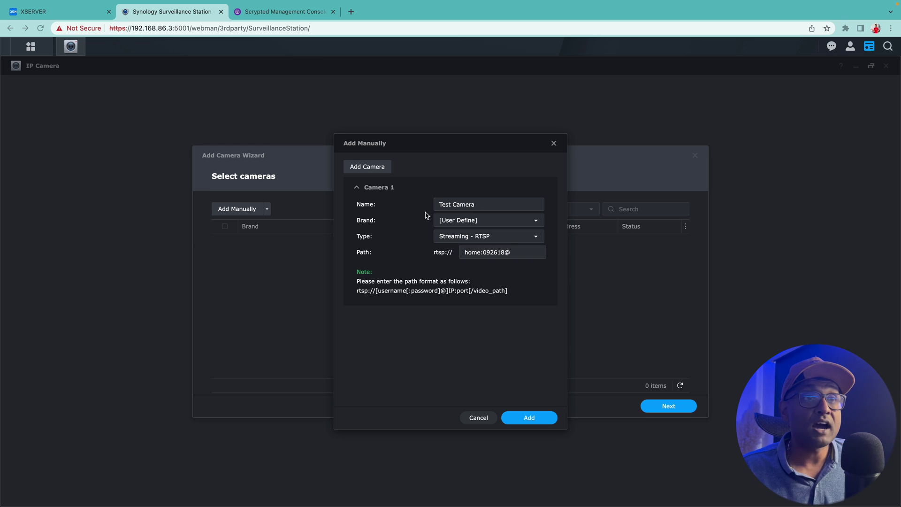
{"action": "left_click", "coordinate": [527, 253]}
{"action": "type", "text": "192.168.86.13/live"}
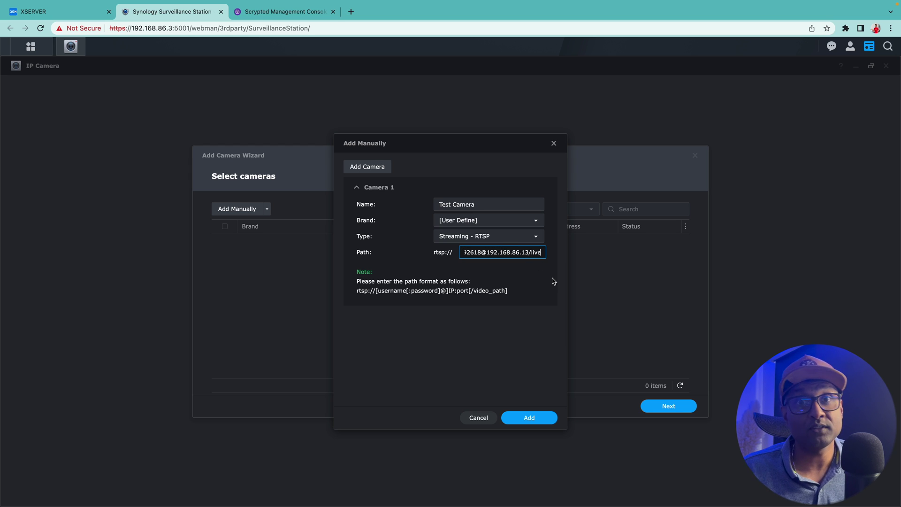
{"action": "left_click", "coordinate": [505, 350]}
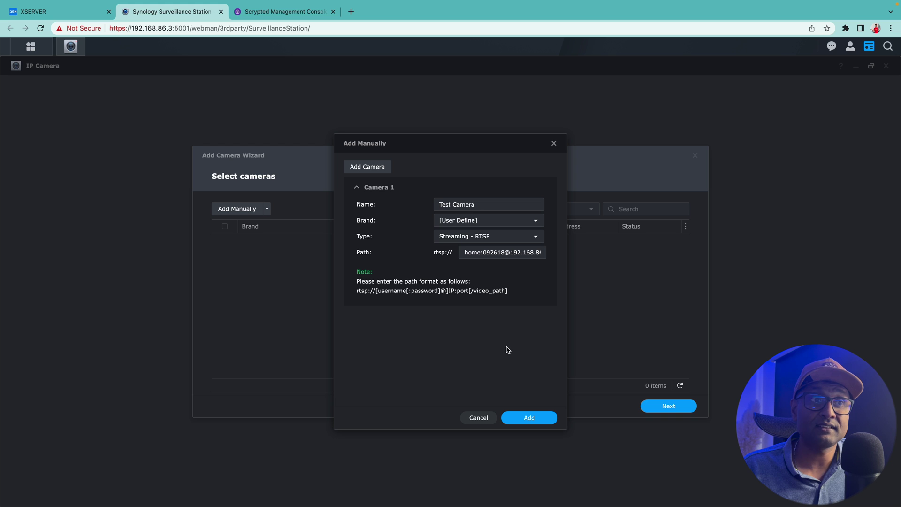
{"action": "left_click", "coordinate": [529, 417]}
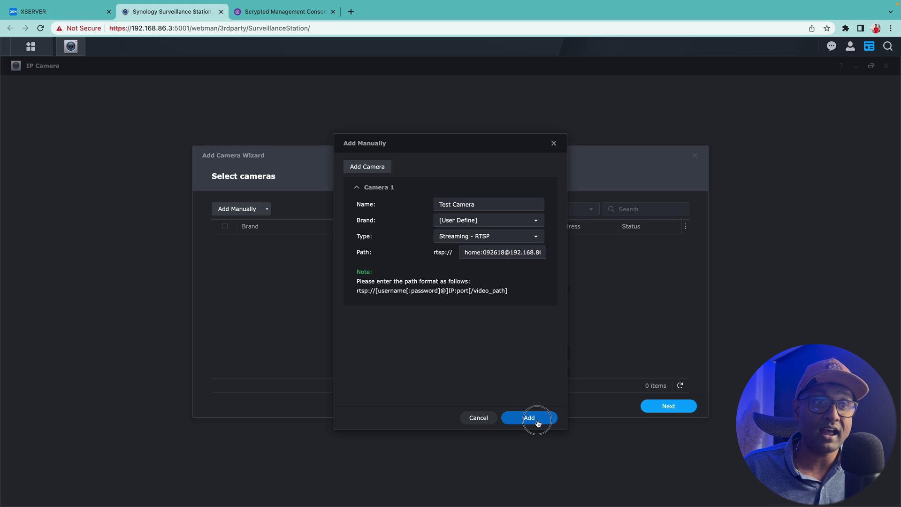
{"action": "left_click", "coordinate": [669, 406]}
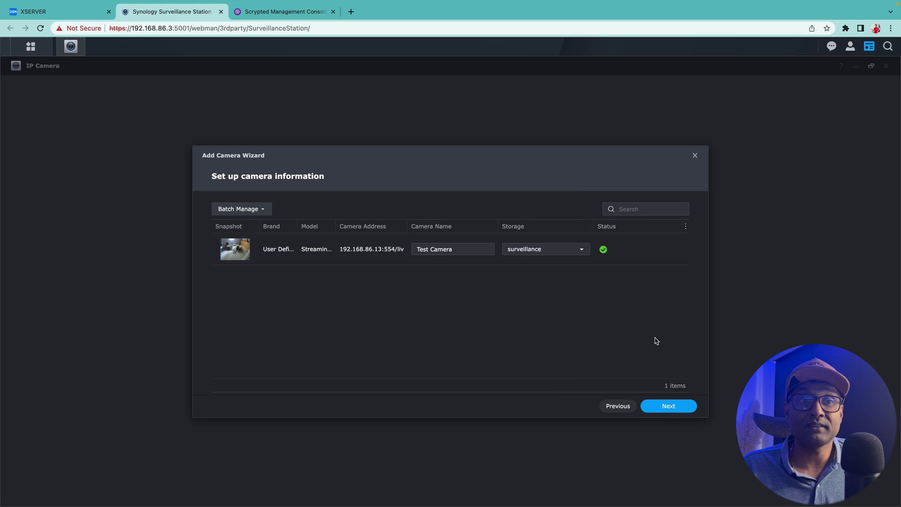
Advance to the wizard's Summary, review the settings, and finish adding Test Camera.
{"action": "left_click", "coordinate": [668, 409]}
{"action": "left_click", "coordinate": [666, 406]}
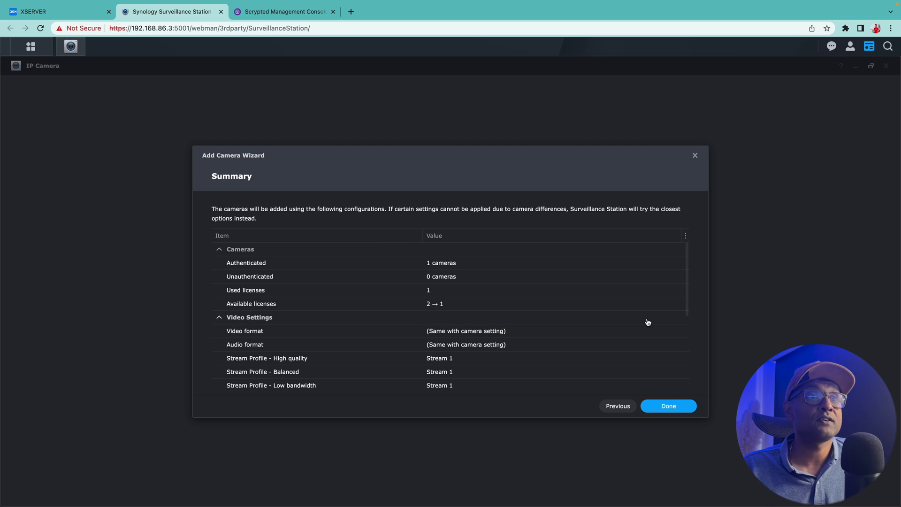
{"action": "scroll", "coordinate": [653, 328], "scroll_direction": "down", "scroll_amount": 5}
{"action": "left_click", "coordinate": [669, 405]}
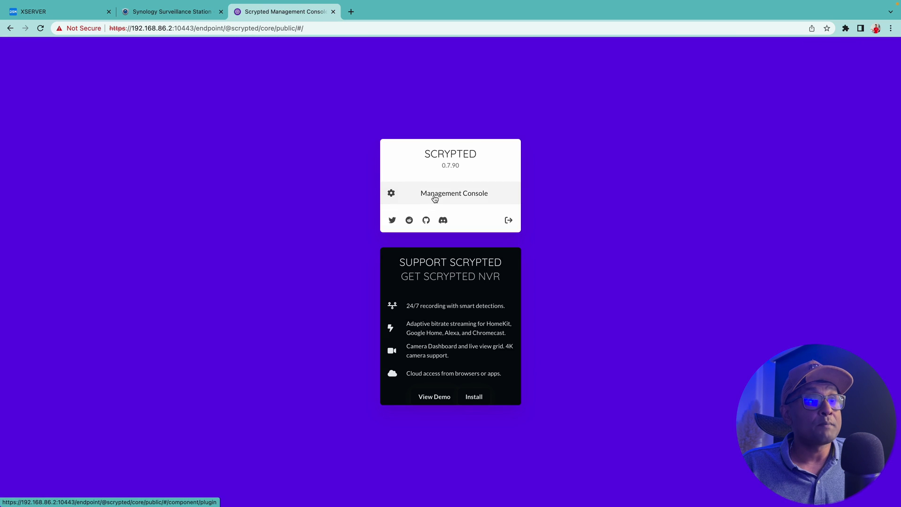
In the Scrypted management console, install the HomeKit and Synology Surveillance Station plugins.
{"action": "left_click", "coordinate": [433, 195]}
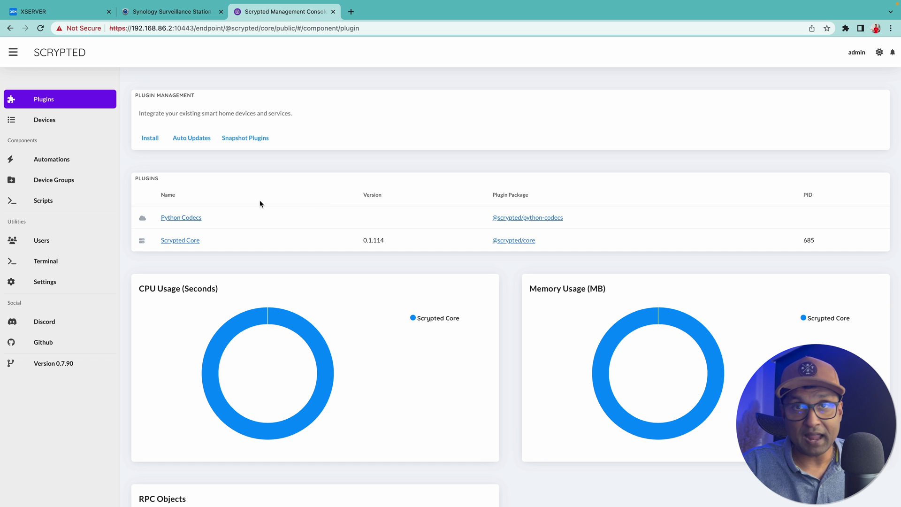
{"action": "left_click", "coordinate": [151, 138]}
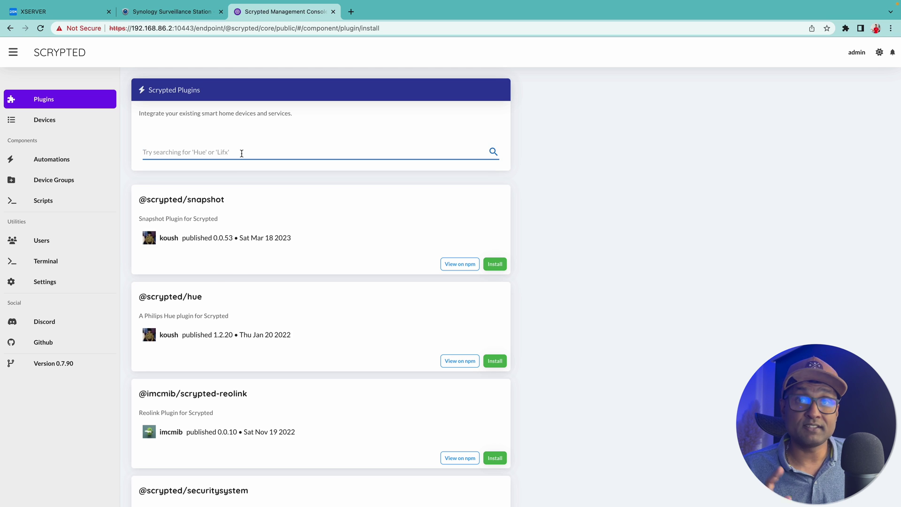
{"action": "type", "text": "homekit"}
{"action": "left_click", "coordinate": [495, 261]}
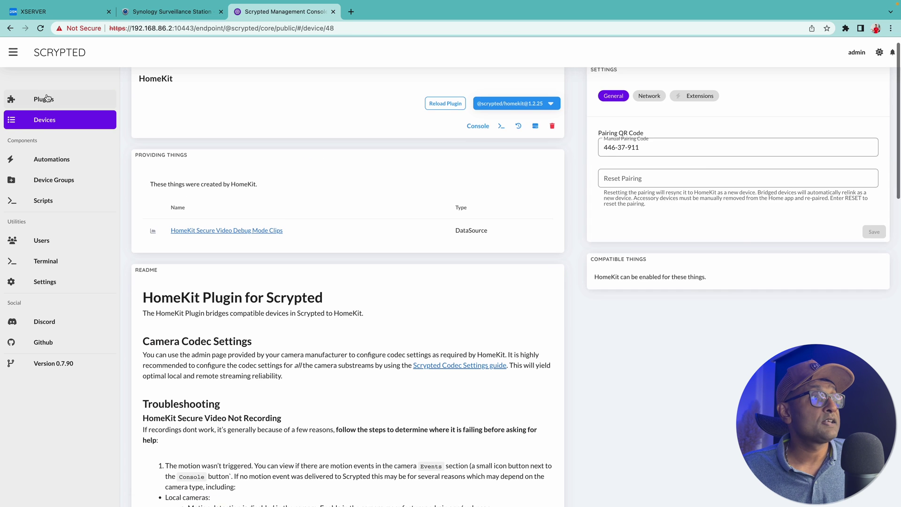
{"action": "left_click", "coordinate": [46, 99]}
{"action": "left_click", "coordinate": [151, 139]}
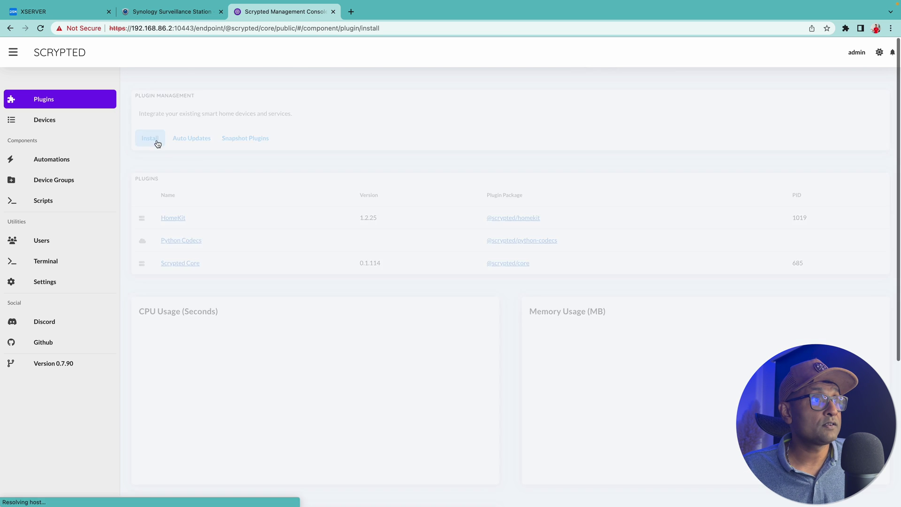
{"action": "type", "text": "synol"}
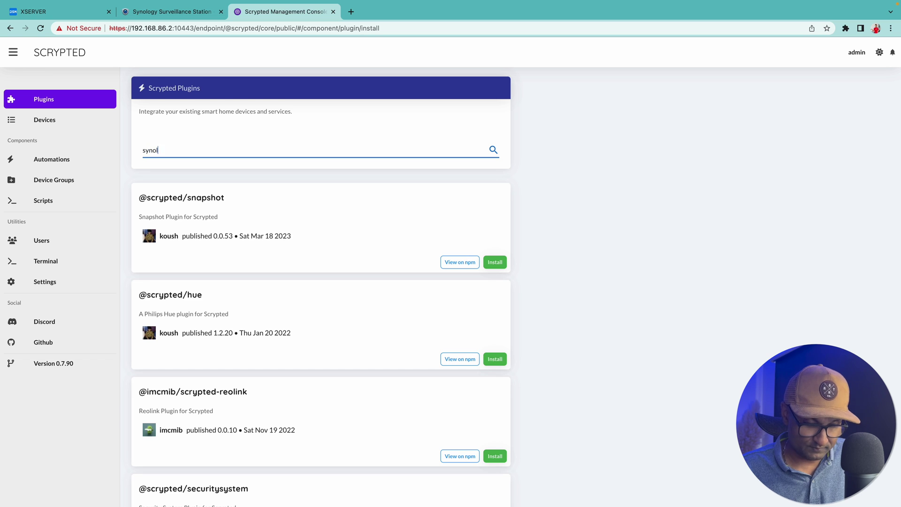
{"action": "type", "text": "ogy"}
{"action": "left_click", "coordinate": [495, 262]}
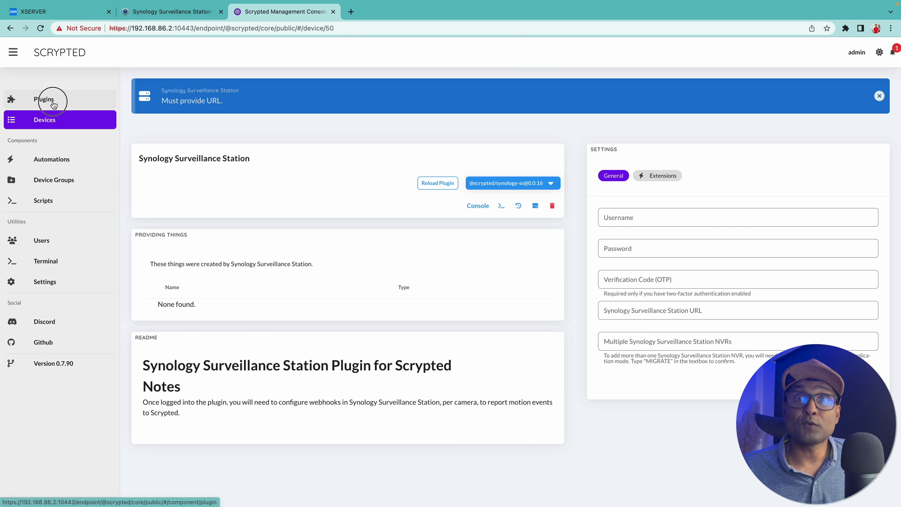
{"action": "left_click", "coordinate": [53, 100]}
{"action": "left_click", "coordinate": [151, 137]}
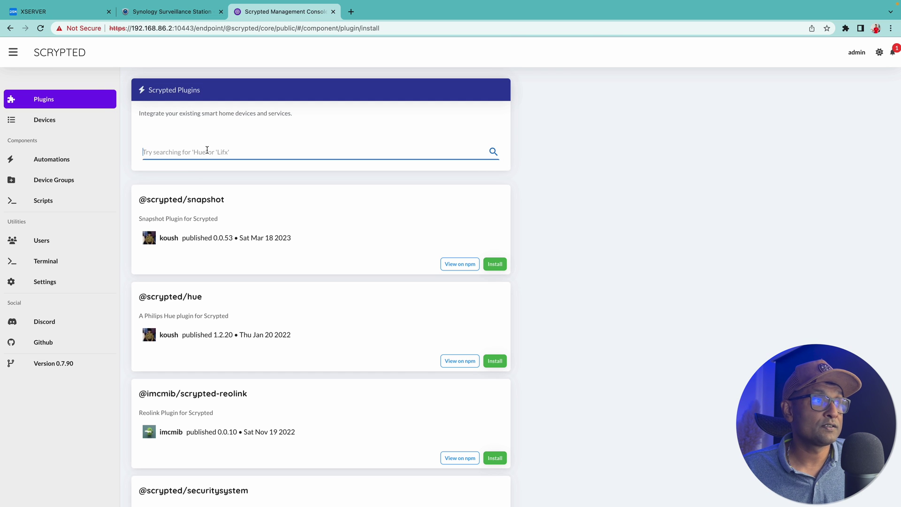
{"action": "type", "text": "webhooks"}
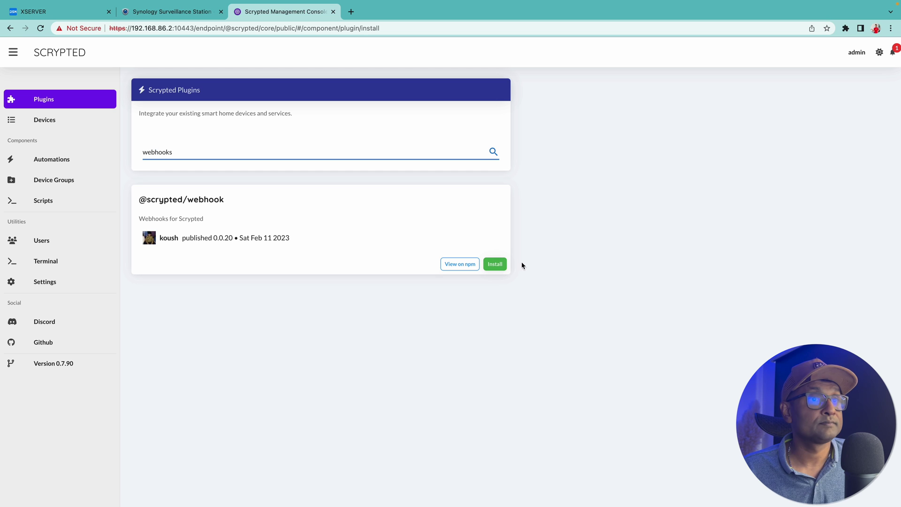
{"action": "left_click", "coordinate": [501, 265]}
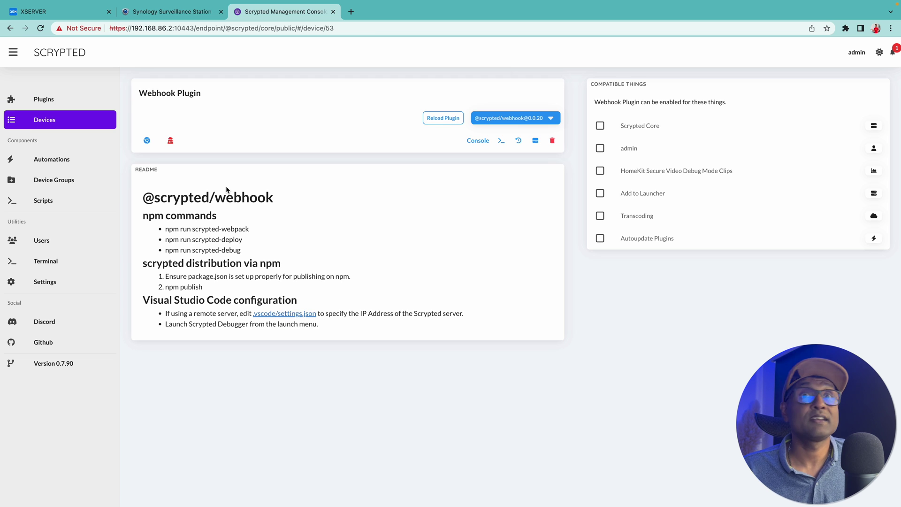
{"action": "left_click", "coordinate": [53, 100]}
{"action": "left_click", "coordinate": [150, 137]}
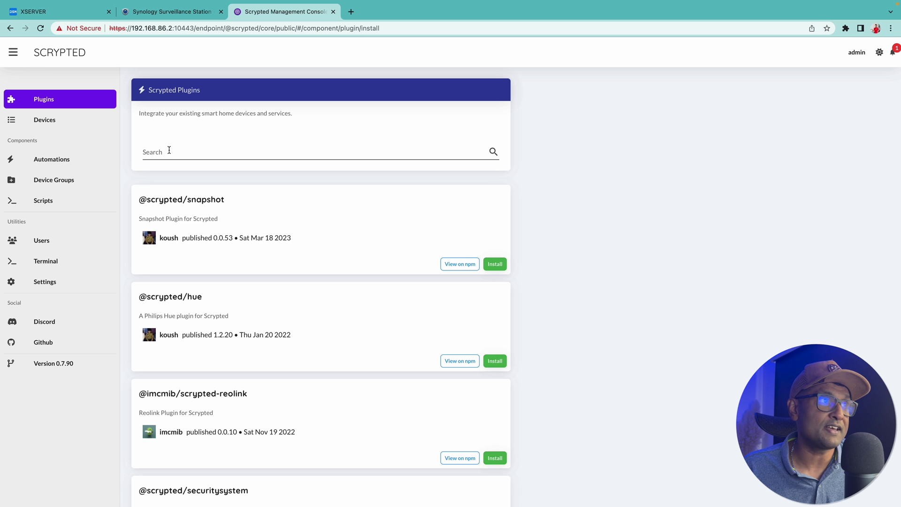
{"action": "left_click", "coordinate": [169, 153]}
{"action": "type", "text": "rtsp"}
{"action": "left_click", "coordinate": [496, 264]}
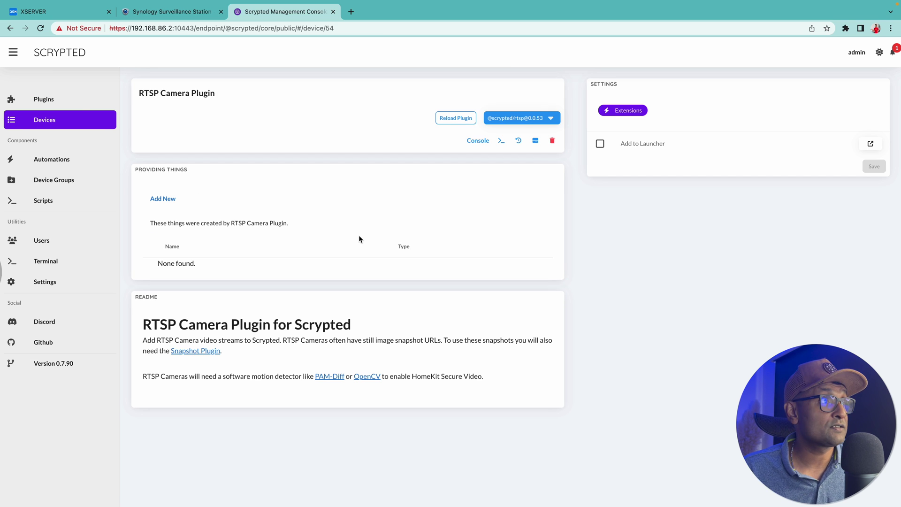
{"action": "left_click", "coordinate": [74, 102]}
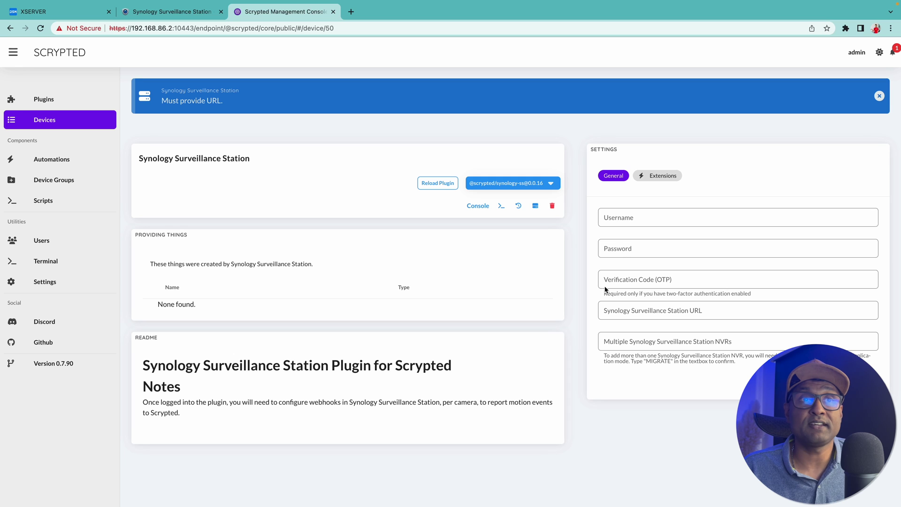
{"action": "left_click", "coordinate": [638, 219]}
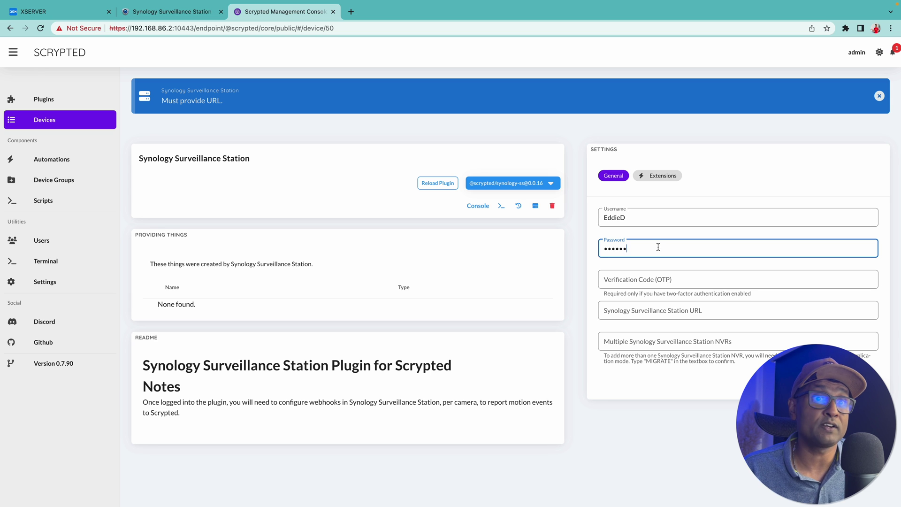
{"action": "left_click", "coordinate": [709, 316]}
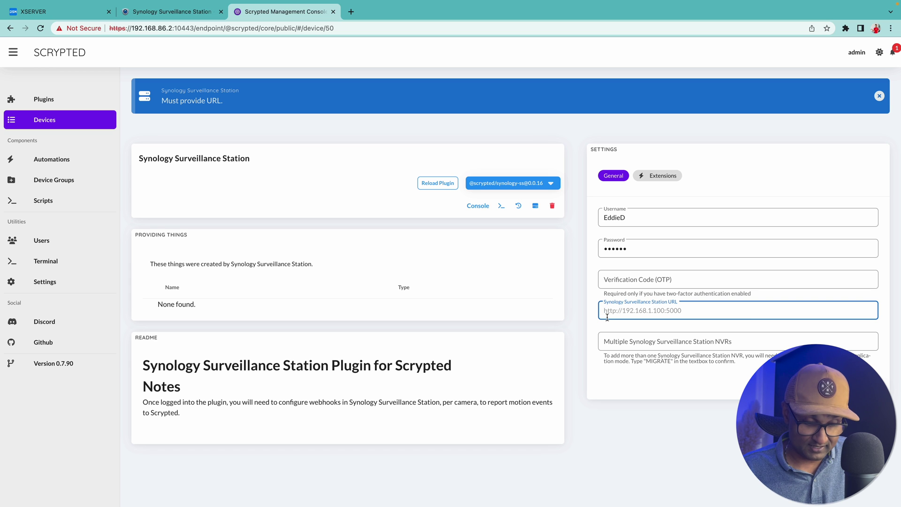
{"action": "type", "text": "http://192.168.86.3:5000"}
{"action": "left_click", "coordinate": [698, 396]}
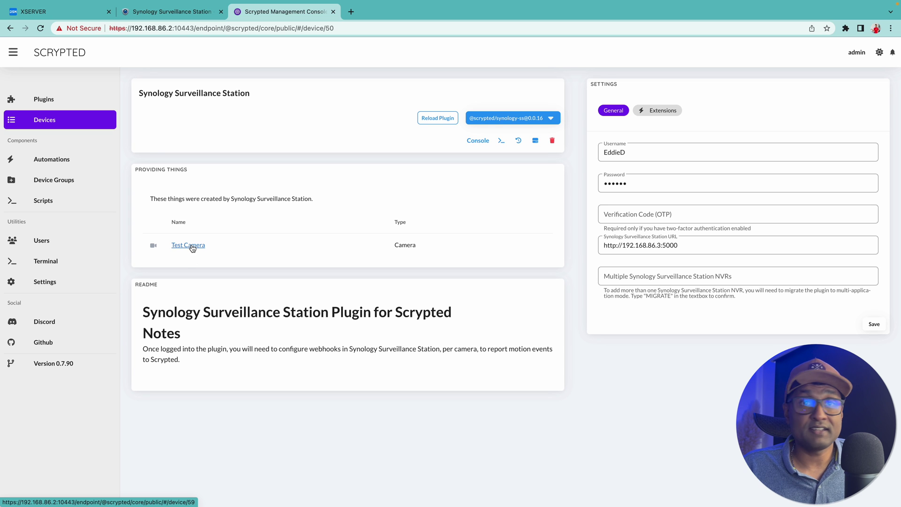
{"action": "left_click", "coordinate": [192, 246]}
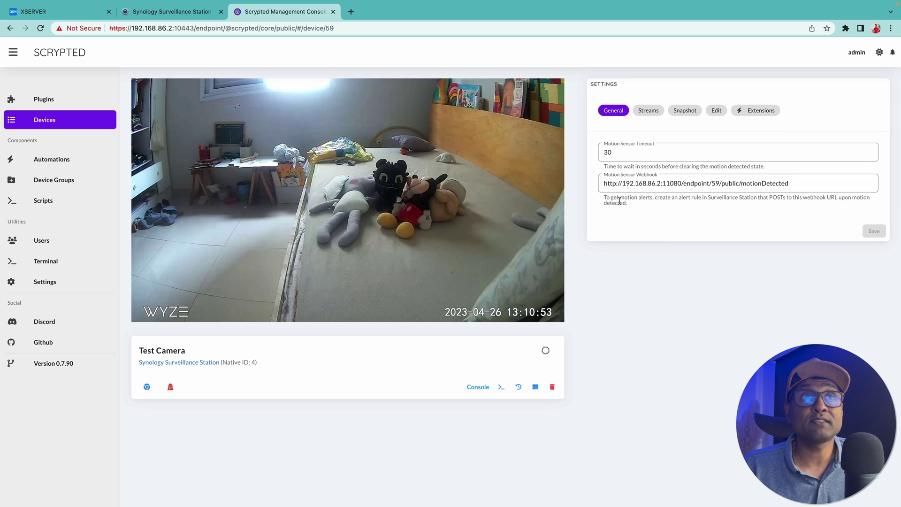
{"action": "triple_click", "coordinate": [626, 183]}
{"action": "key", "text": "super+c"}
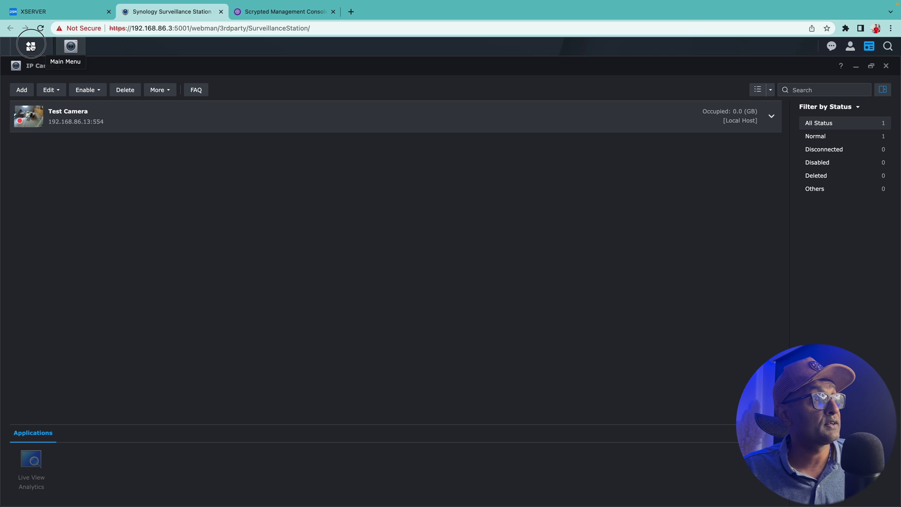
Create a new Surveillance Station action rule named 'kids room motion'.
{"action": "left_click", "coordinate": [31, 46]}
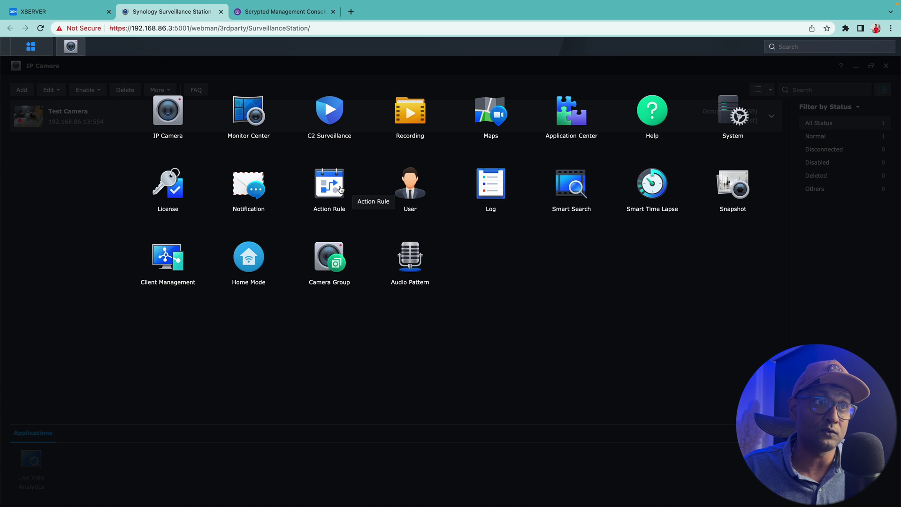
{"action": "left_click", "coordinate": [340, 190]}
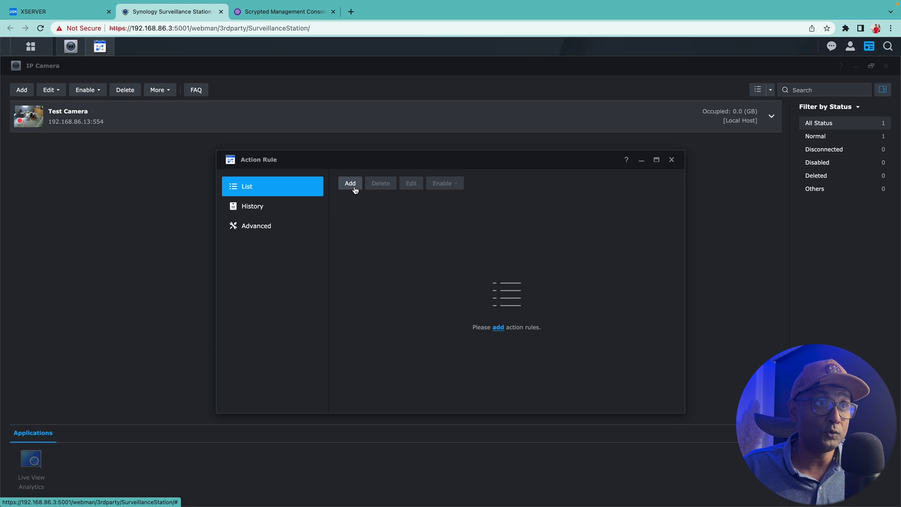
{"action": "left_click", "coordinate": [350, 184]}
{"action": "type", "text": "kids bed"}
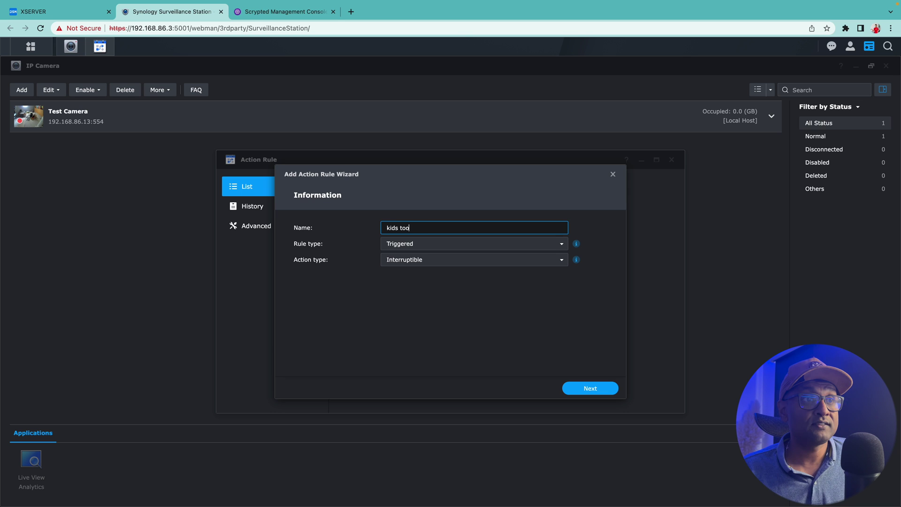
{"action": "key", "text": "BackSpace"}
{"action": "key", "text": "BackSpace"}
{"action": "key", "text": "BackSpace"}
{"action": "type", "text": "room motion"}
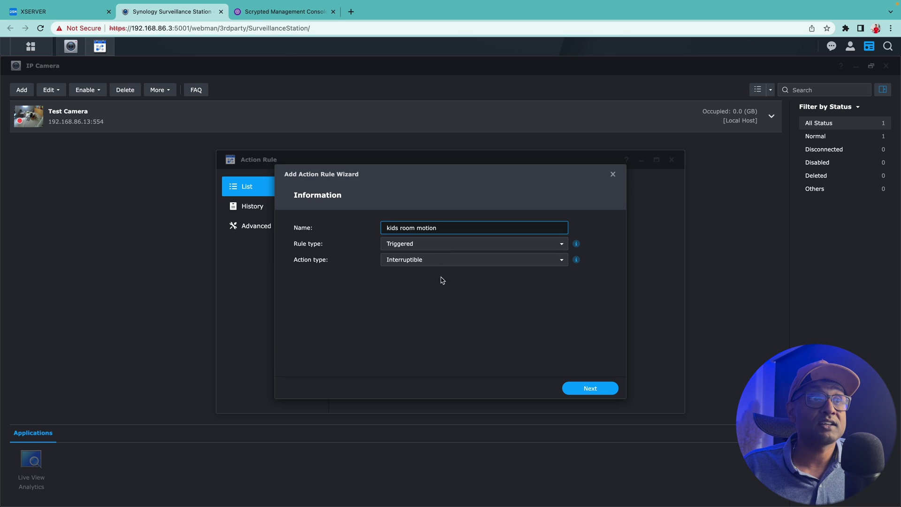
Set the rule's event source to Camera: Test Camera, Motion detected.
{"action": "left_click", "coordinate": [590, 388]}
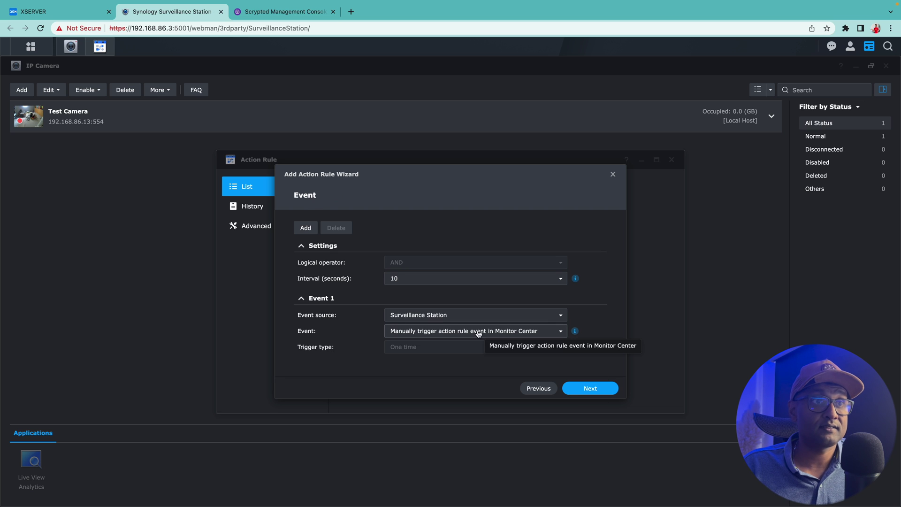
{"action": "left_click", "coordinate": [457, 317]}
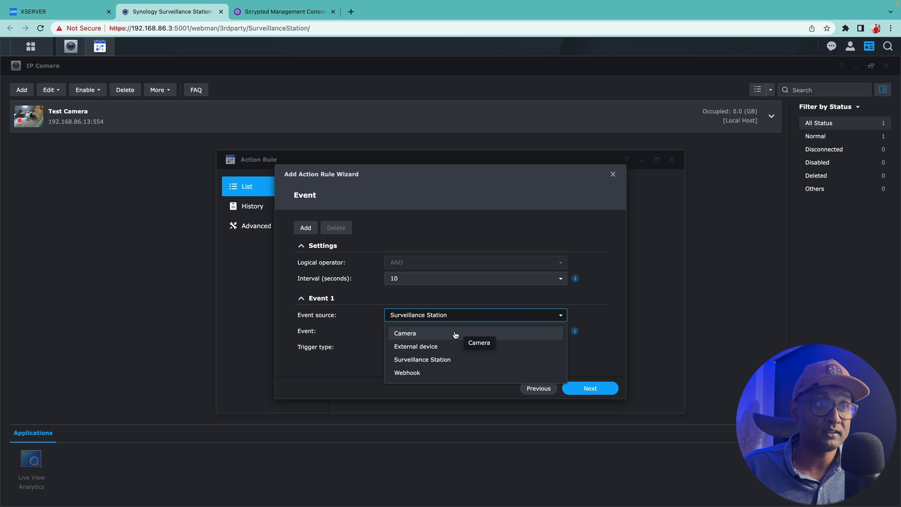
{"action": "left_click", "coordinate": [453, 333]}
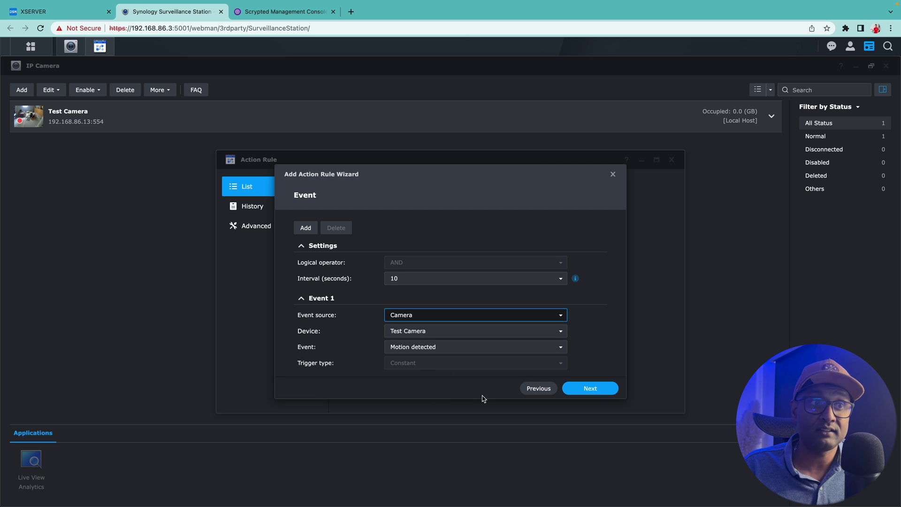
{"action": "left_click", "coordinate": [589, 389]}
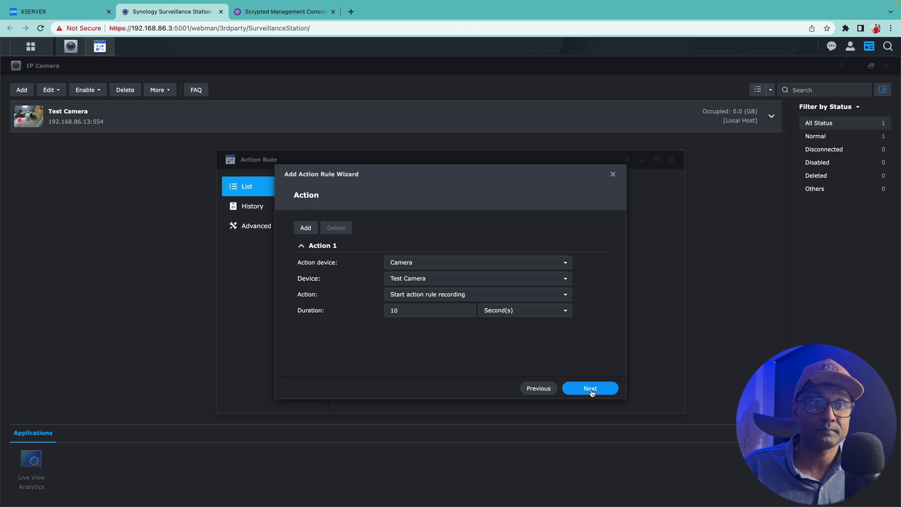
{"action": "left_click", "coordinate": [465, 265]}
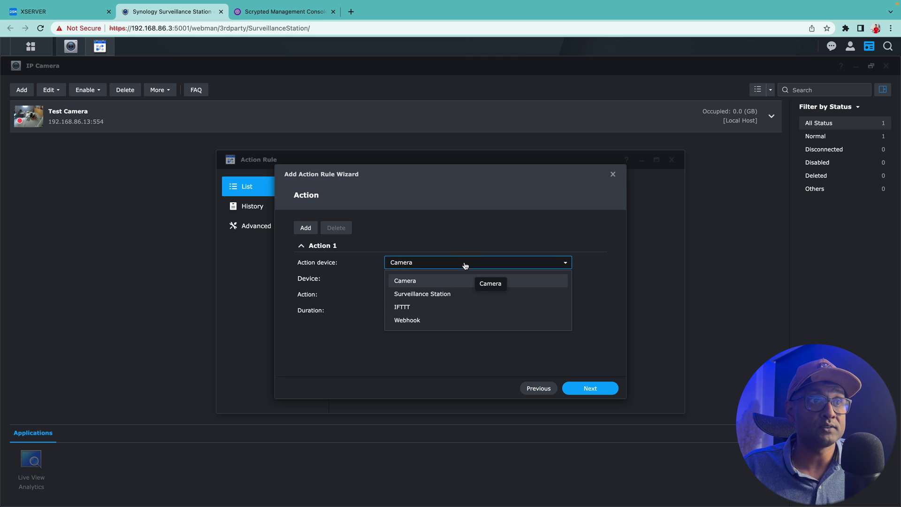
Make the rule call the pasted Scrypted motion webhook, test it, and save with an all-week schedule.
{"action": "left_click", "coordinate": [449, 321]}
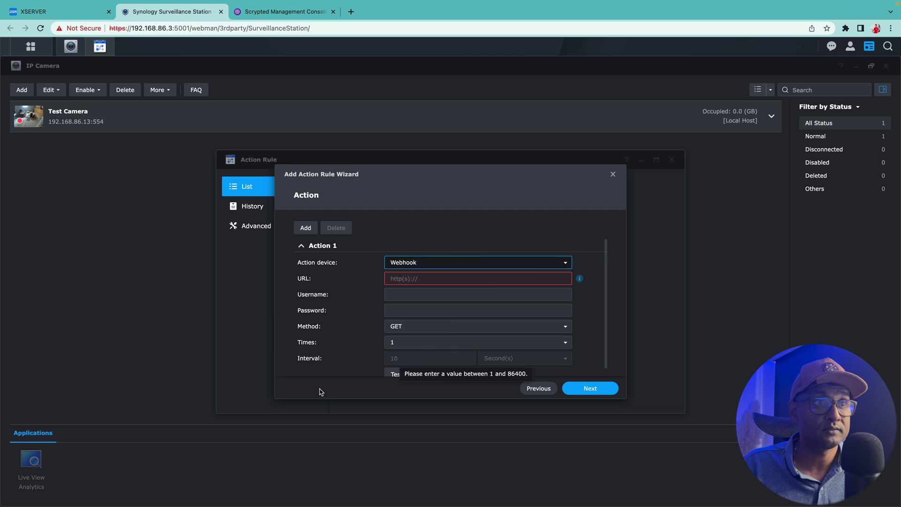
{"action": "left_click", "coordinate": [427, 279]}
{"action": "key", "text": "super+v"}
{"action": "scroll", "coordinate": [579, 315], "scroll_direction": "down", "scroll_amount": 1}
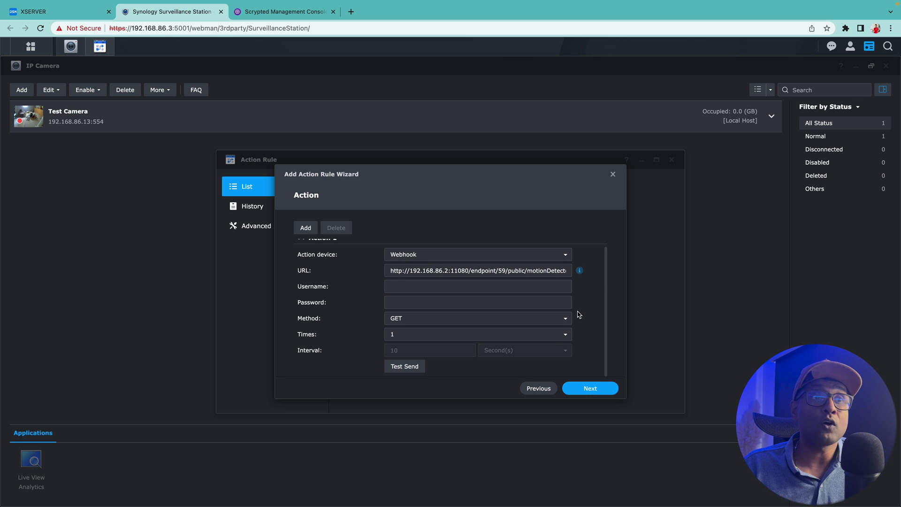
{"action": "left_click", "coordinate": [410, 373]}
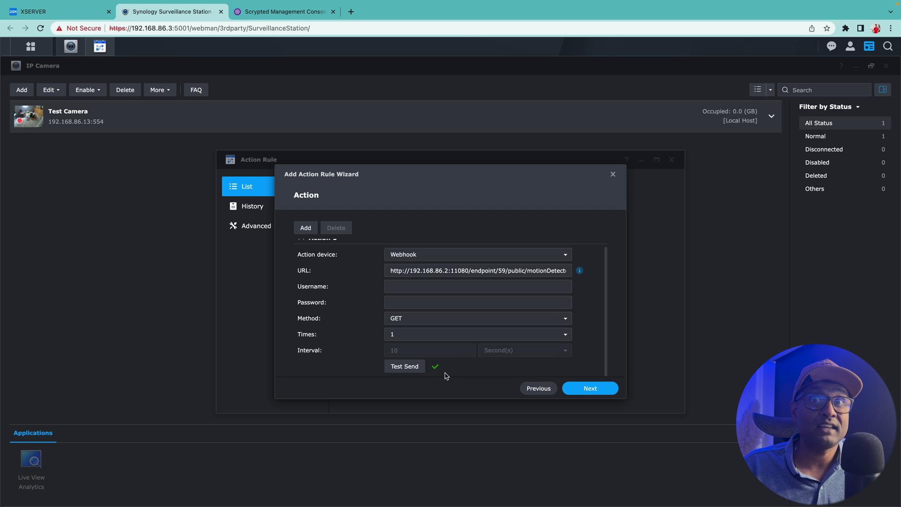
{"action": "scroll", "coordinate": [477, 371], "scroll_direction": "up", "scroll_amount": 1}
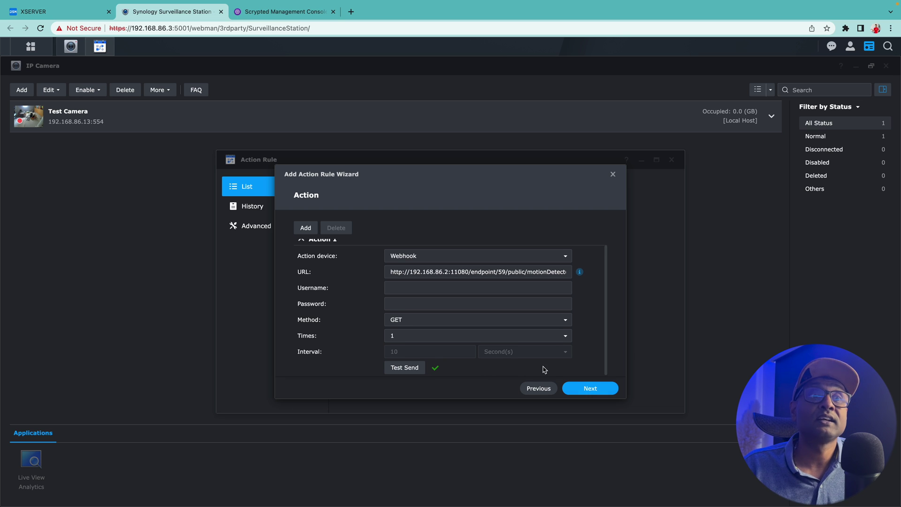
{"action": "left_click", "coordinate": [586, 387]}
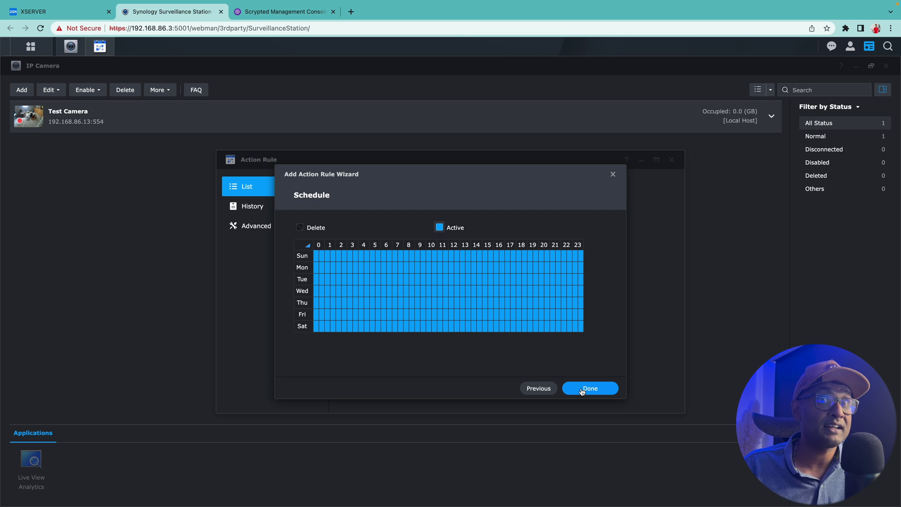
{"action": "left_click", "coordinate": [582, 389]}
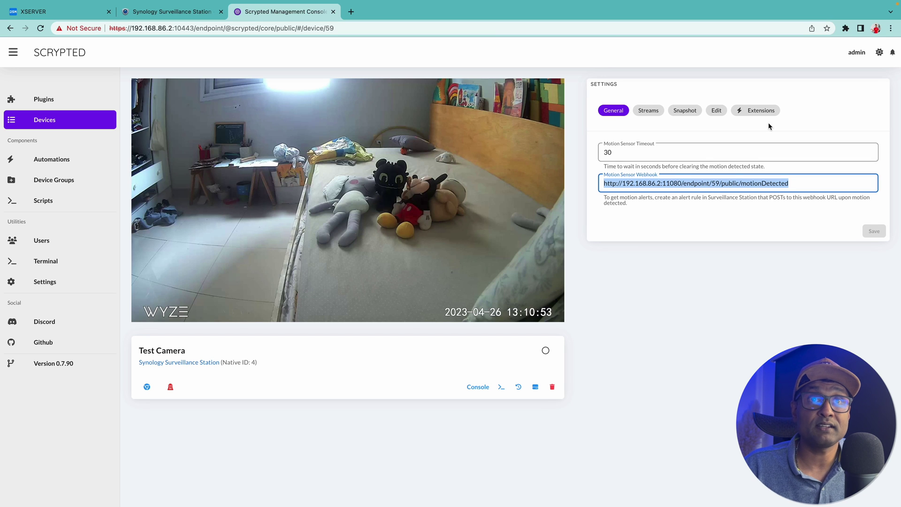
Tick the HomeKit extension on Test Camera and reload the HomeKit plugin.
{"action": "left_click", "coordinate": [765, 116]}
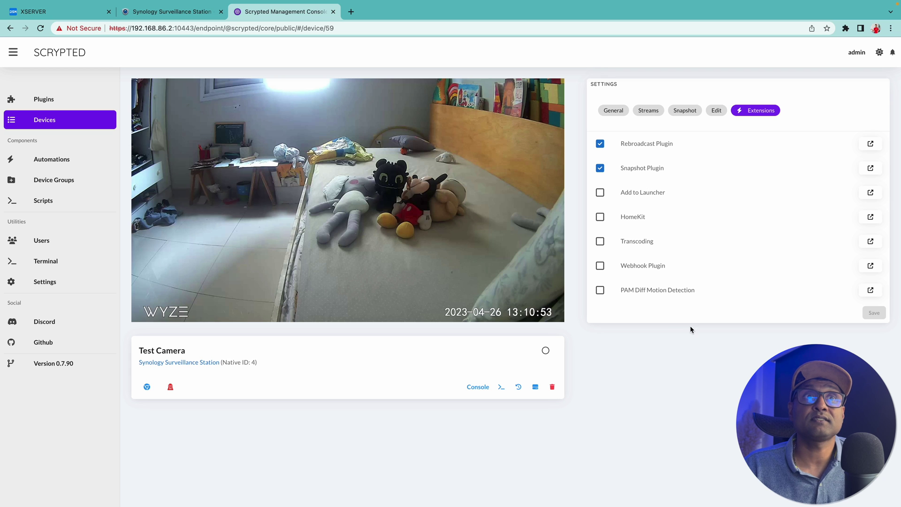
{"action": "left_click", "coordinate": [600, 217]}
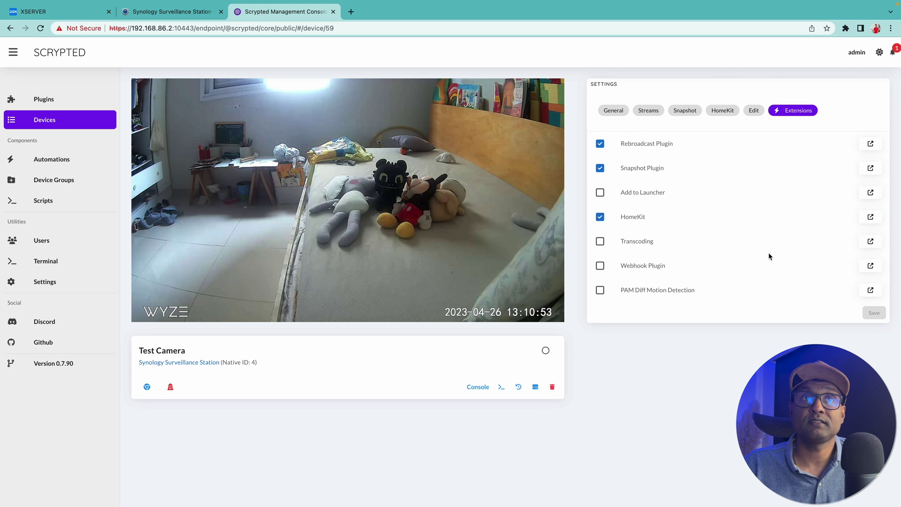
{"action": "left_click", "coordinate": [60, 96]}
{"action": "left_click", "coordinate": [172, 216]}
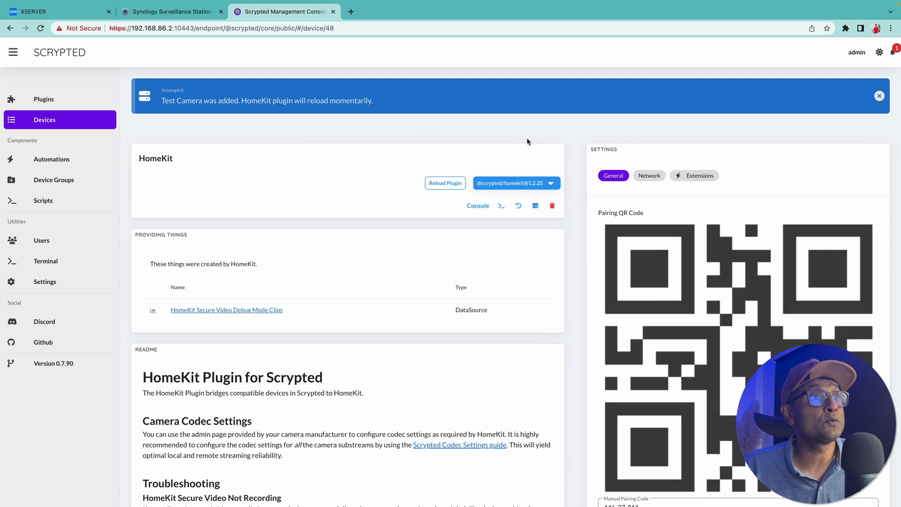
{"action": "left_click", "coordinate": [456, 184]}
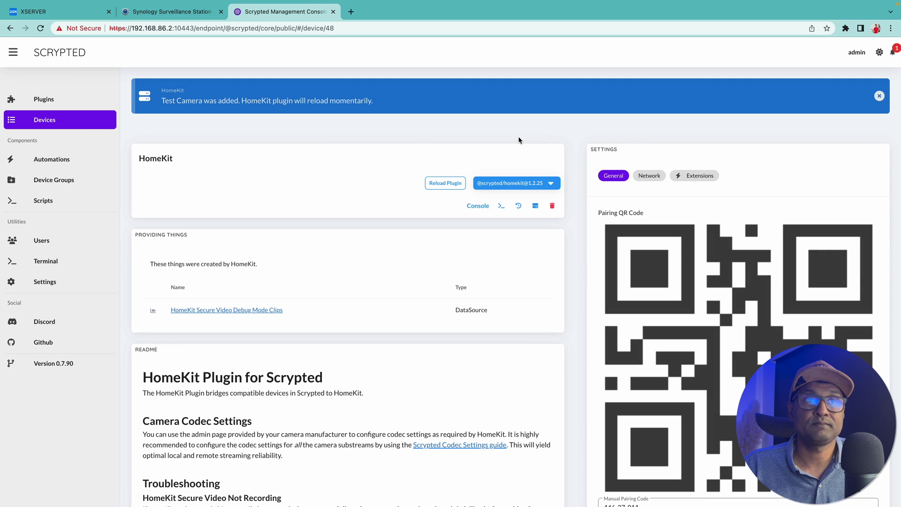
Show Test Camera's HomeKit Pairing tab with its QR code and pairing code.
{"action": "left_click", "coordinate": [30, 97]}
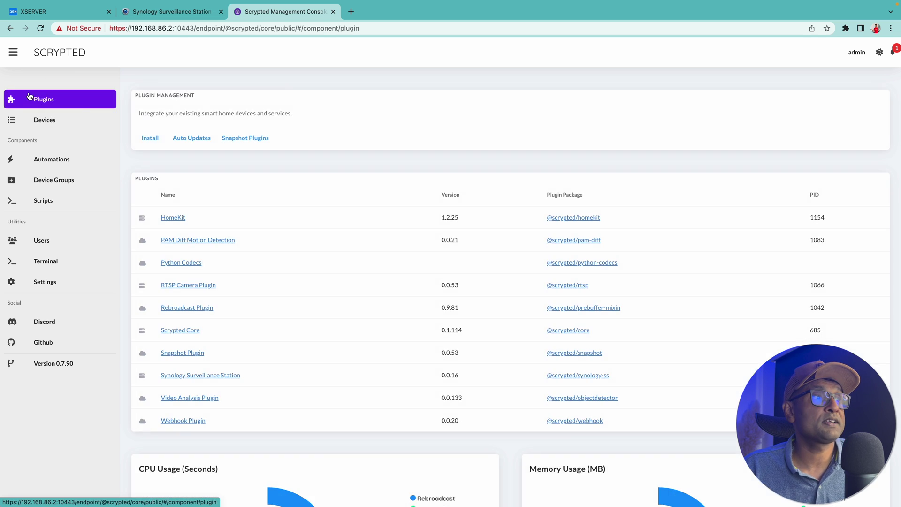
{"action": "left_click", "coordinate": [200, 374]}
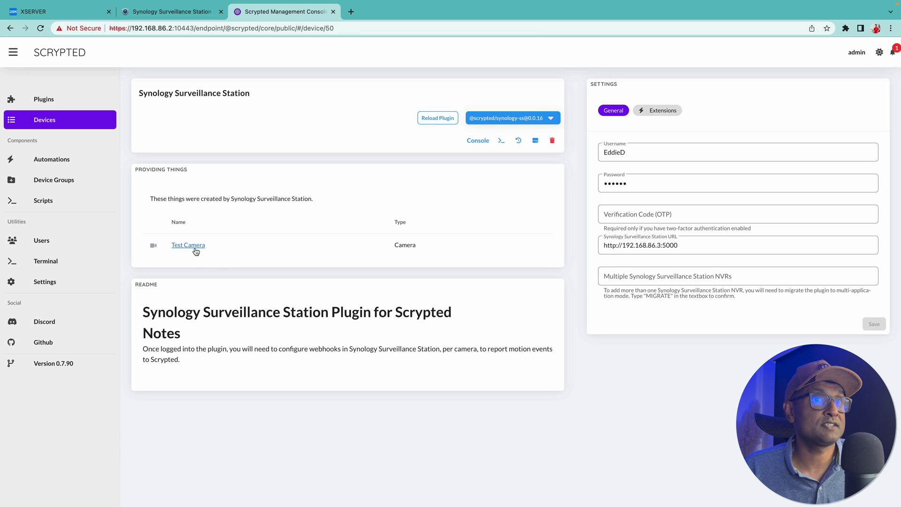
{"action": "left_click", "coordinate": [188, 245]}
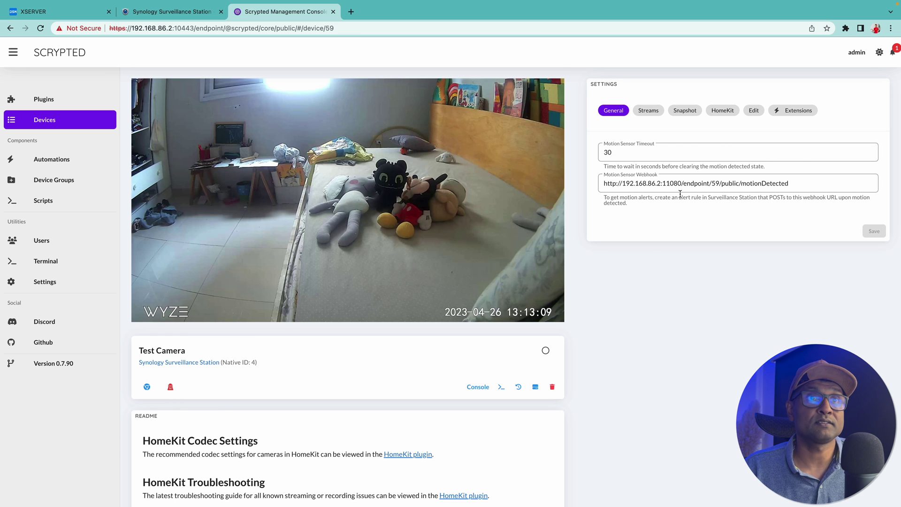
{"action": "left_click", "coordinate": [723, 110]}
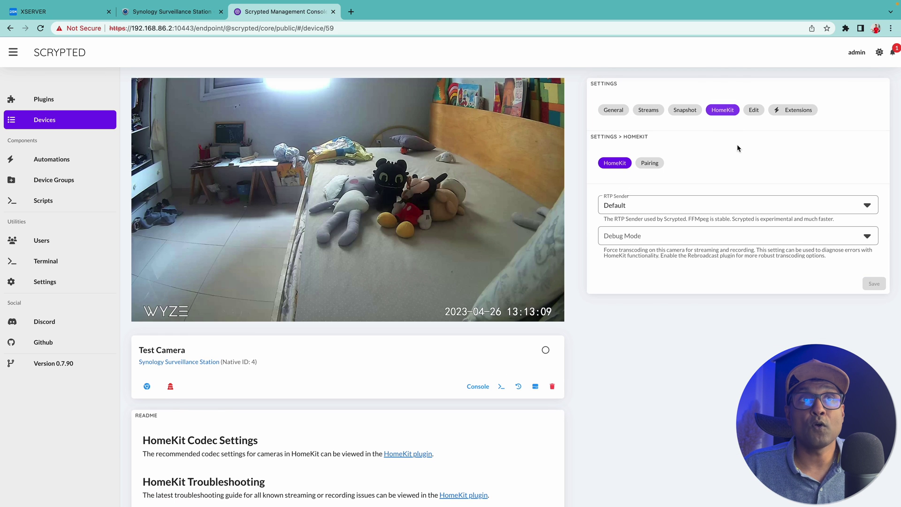
{"action": "left_click", "coordinate": [663, 165]}
{"action": "scroll", "coordinate": [752, 211], "scroll_direction": "down", "scroll_amount": 3}
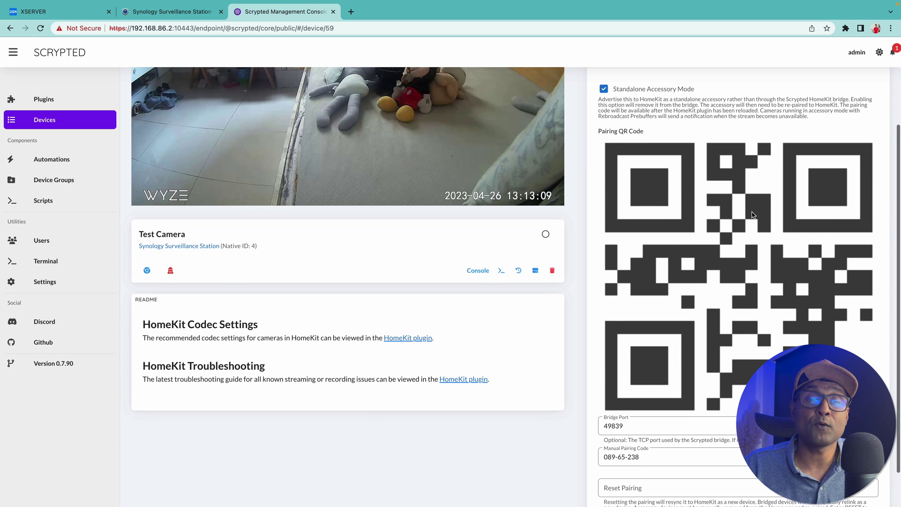